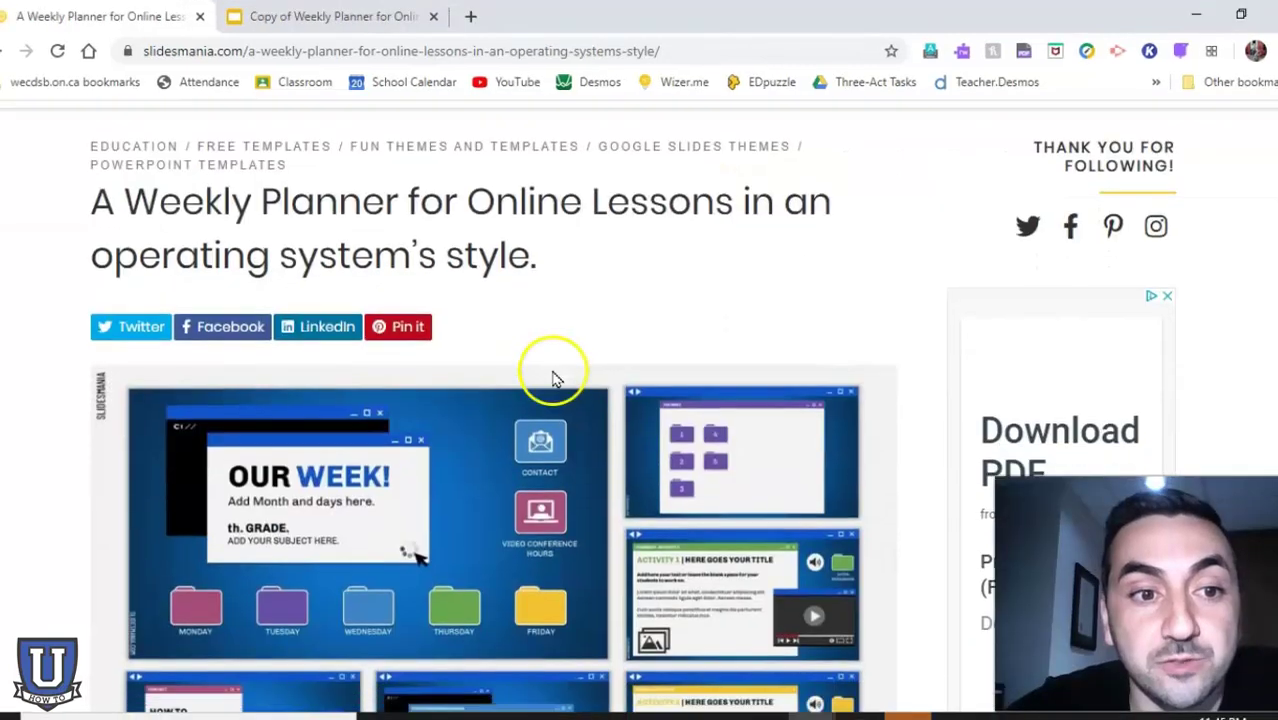
- Scroll the SlidesMania weekly planner page down to the Download PowerPoint and Get Google Slides Theme buttons
scroll(566, 280, up, 3)
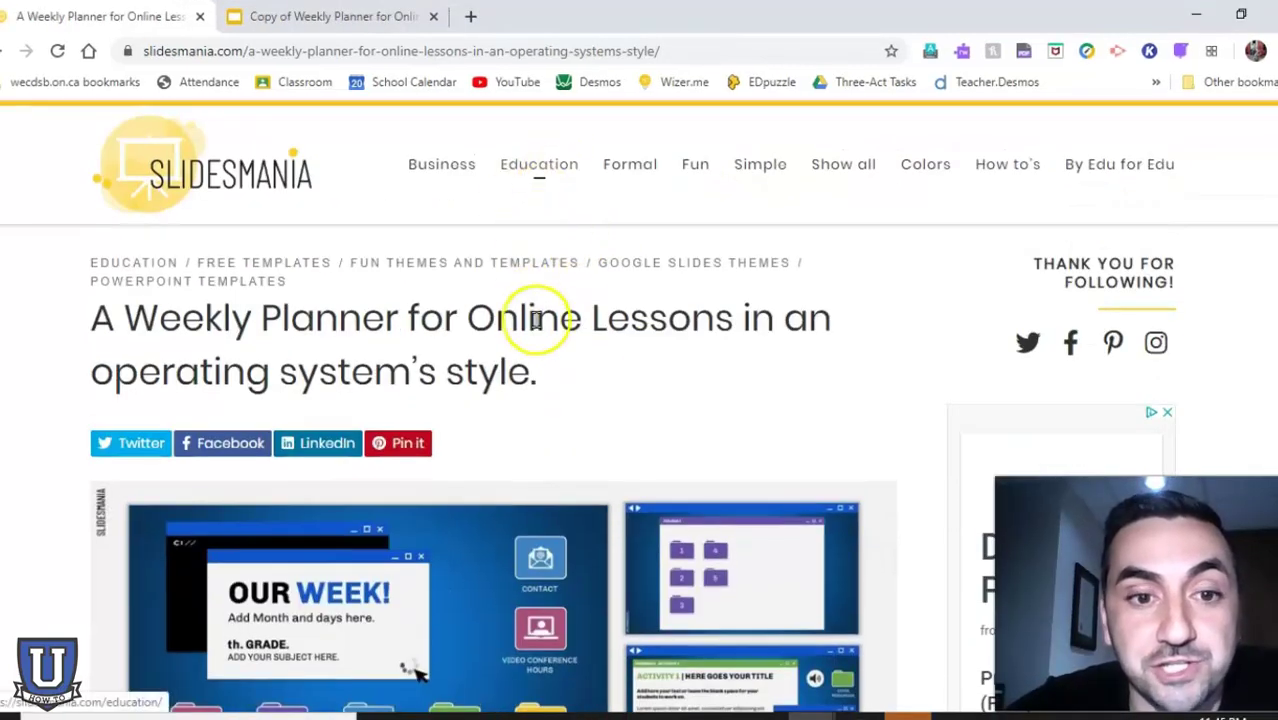
scroll(533, 325, down, 3)
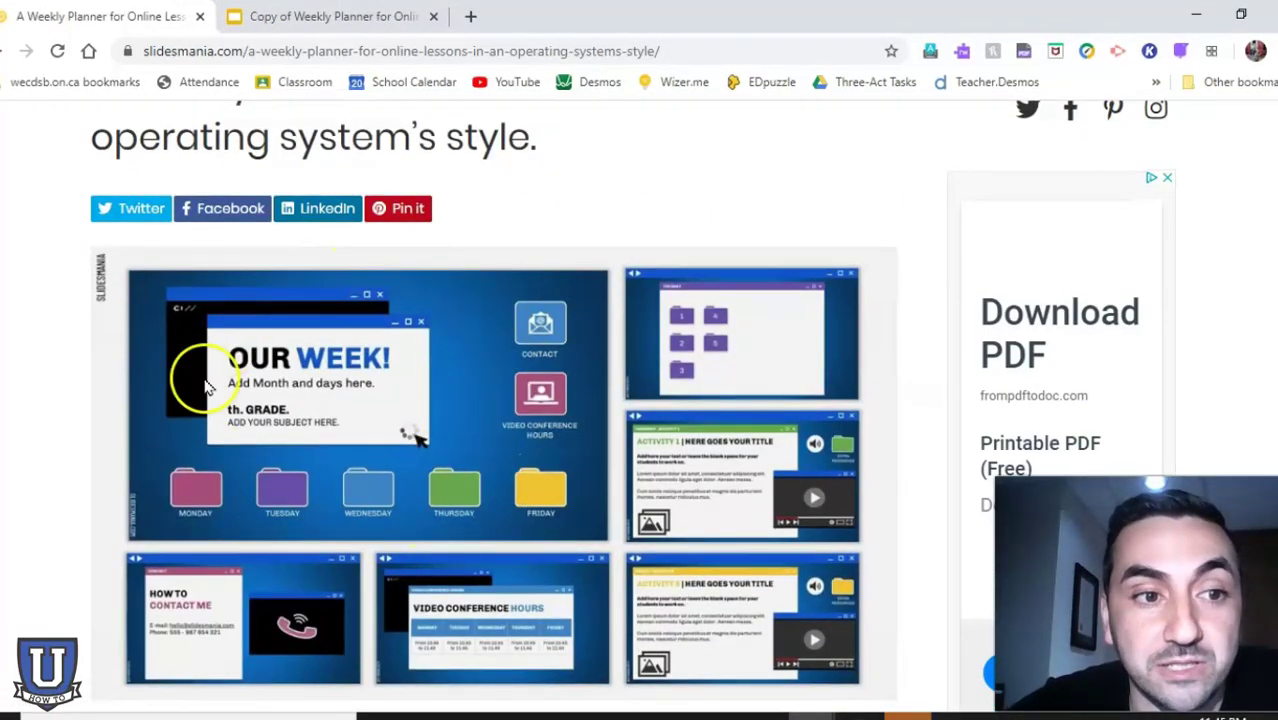
scroll(520, 470, down, 3)
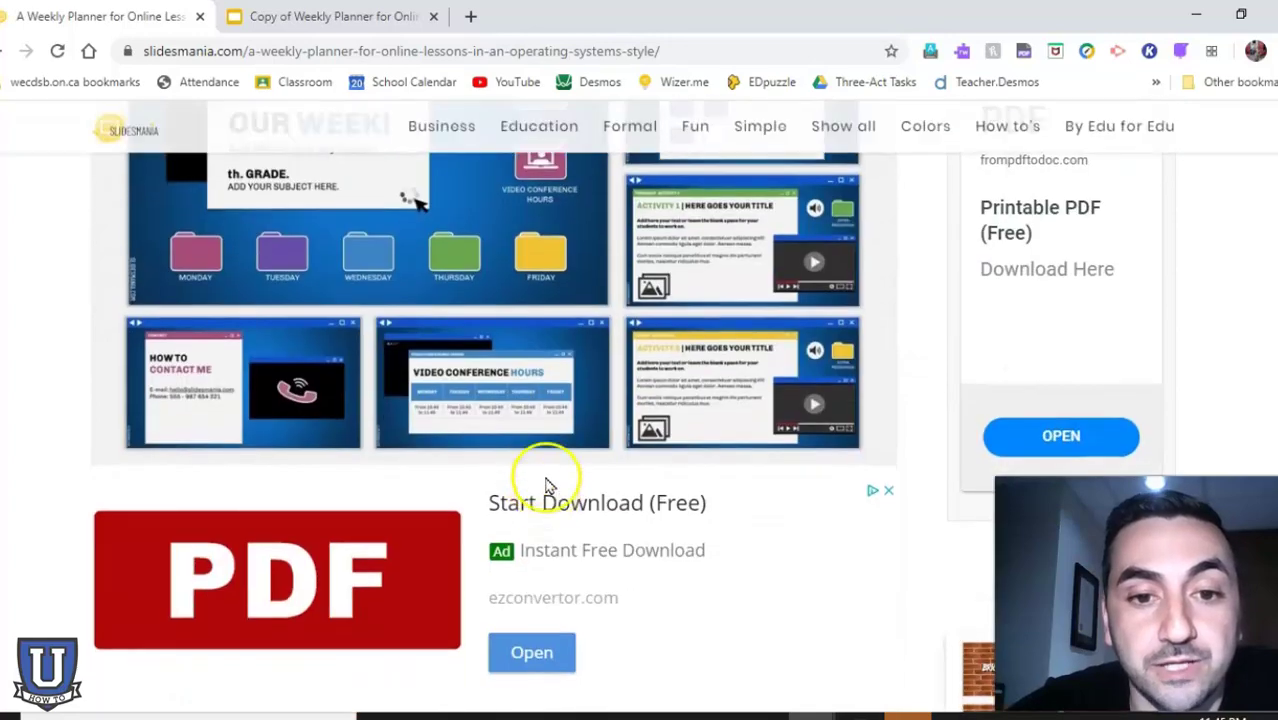
scroll(540, 485, down, 7)
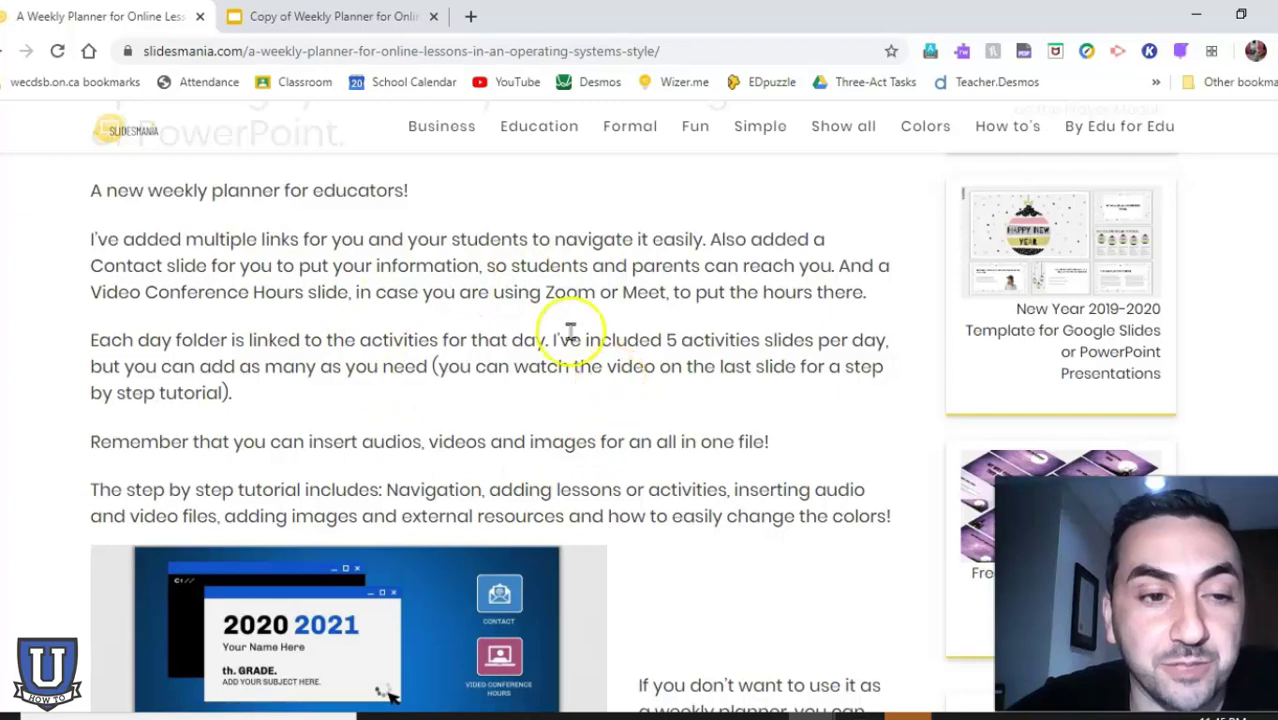
scroll(548, 408, down, 1)
scroll(603, 348, down, 3)
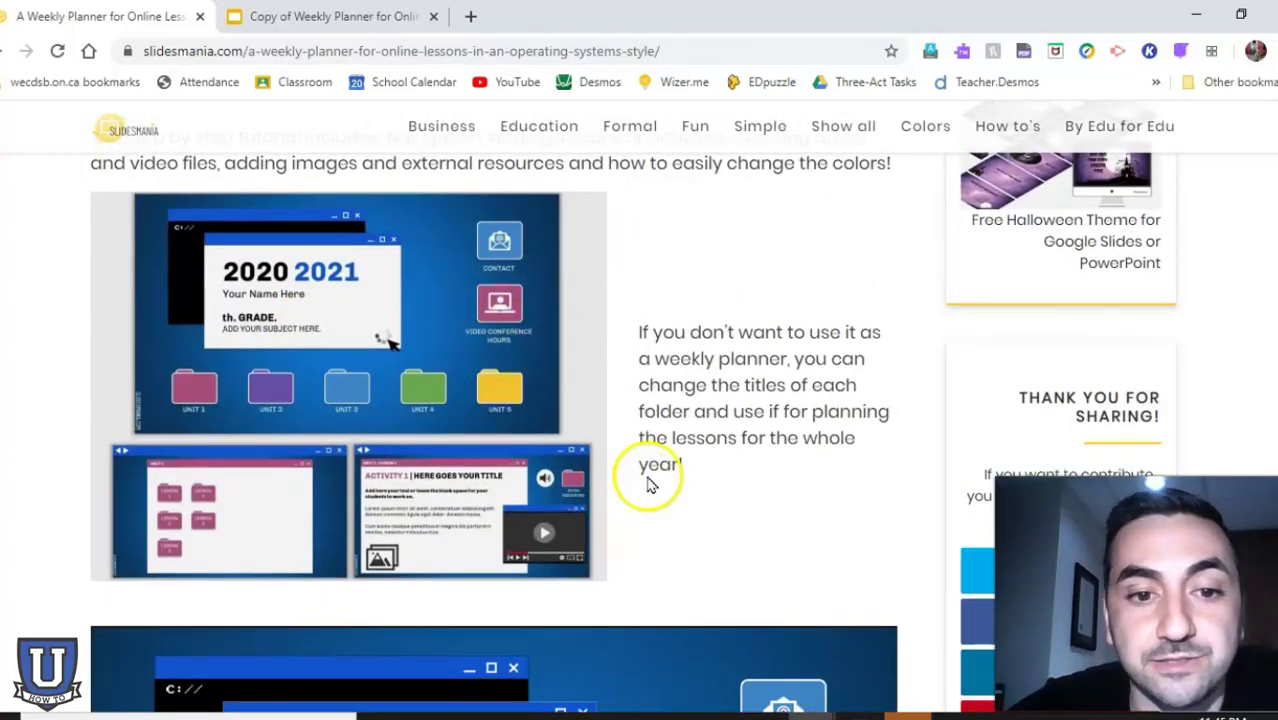
scroll(650, 470, down, 5)
scroll(659, 477, down, 4)
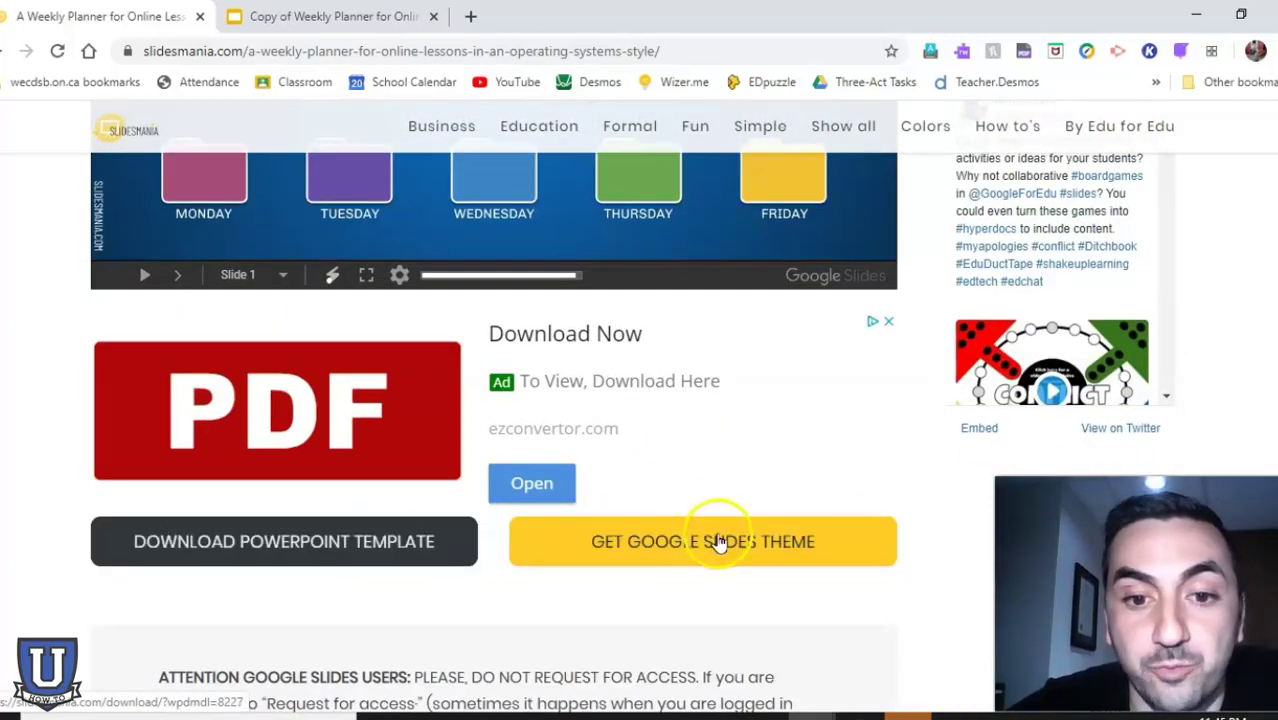
- Make an editable Google Slides copy of the Weekly Planner for Online Lessons II template and switch to it
click(695, 556)
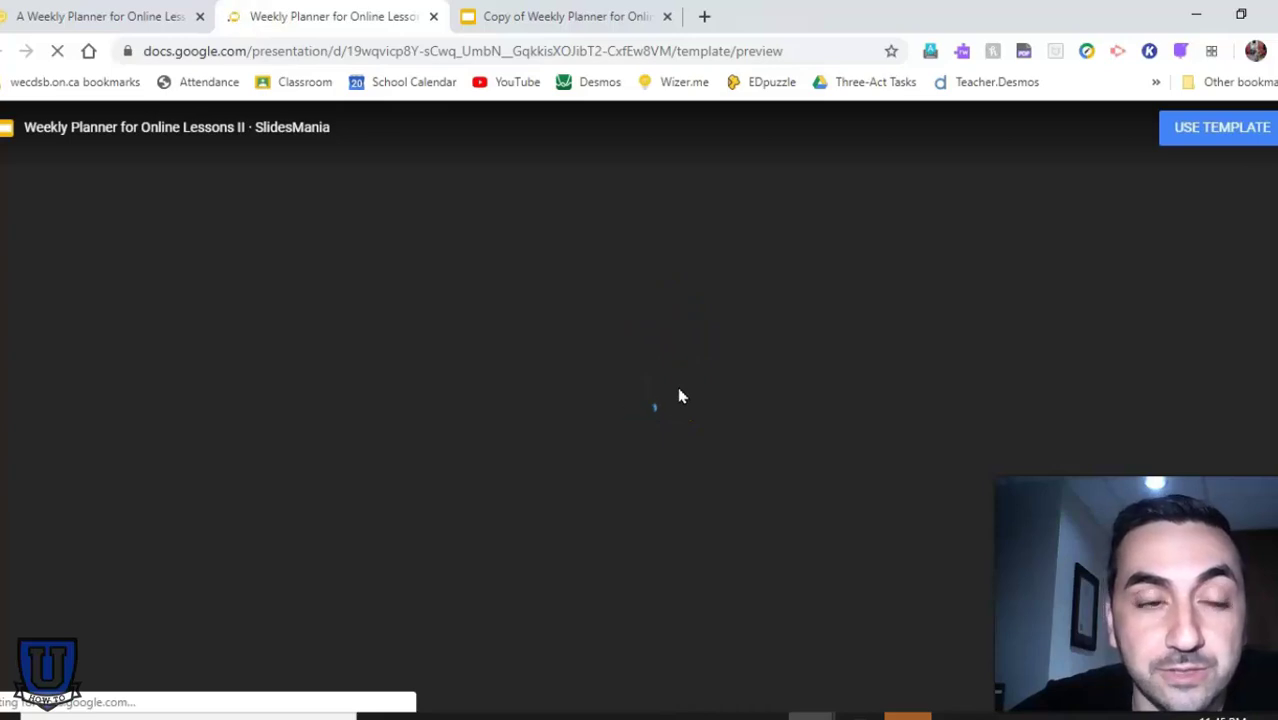
click(680, 385)
click(588, 287)
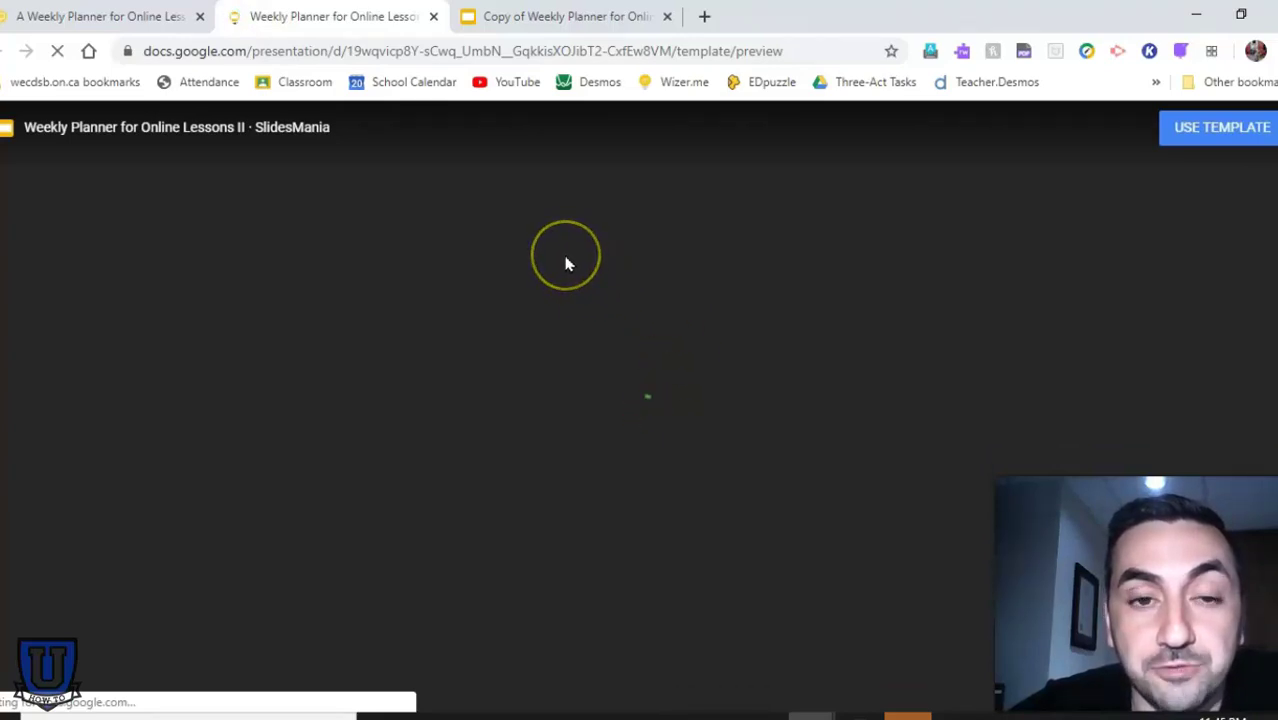
click(1212, 136)
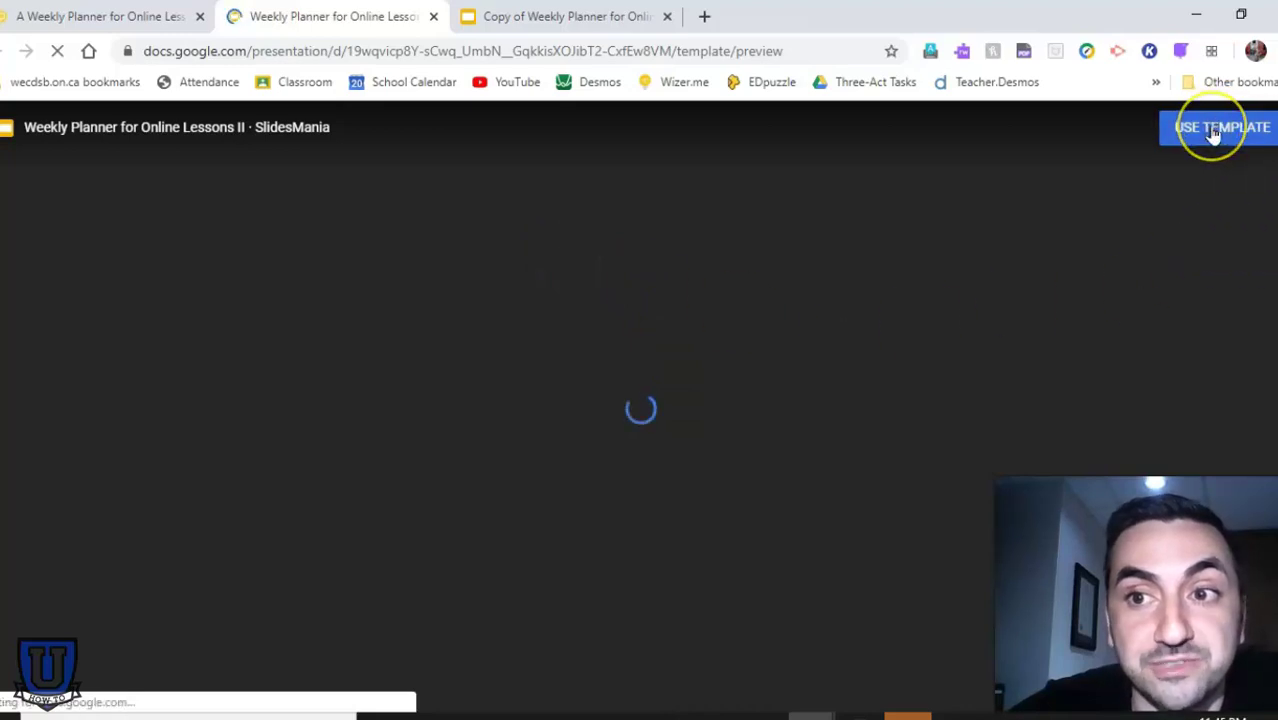
click(1222, 136)
click(582, 18)
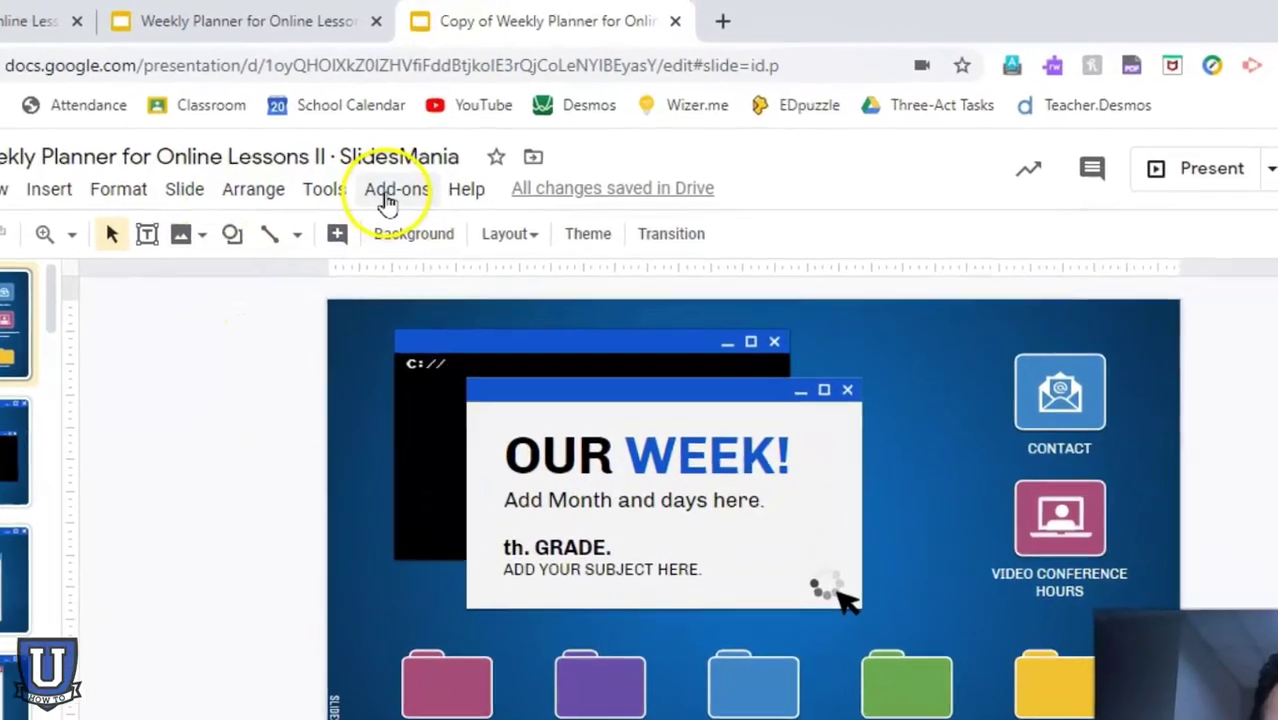
click(388, 200)
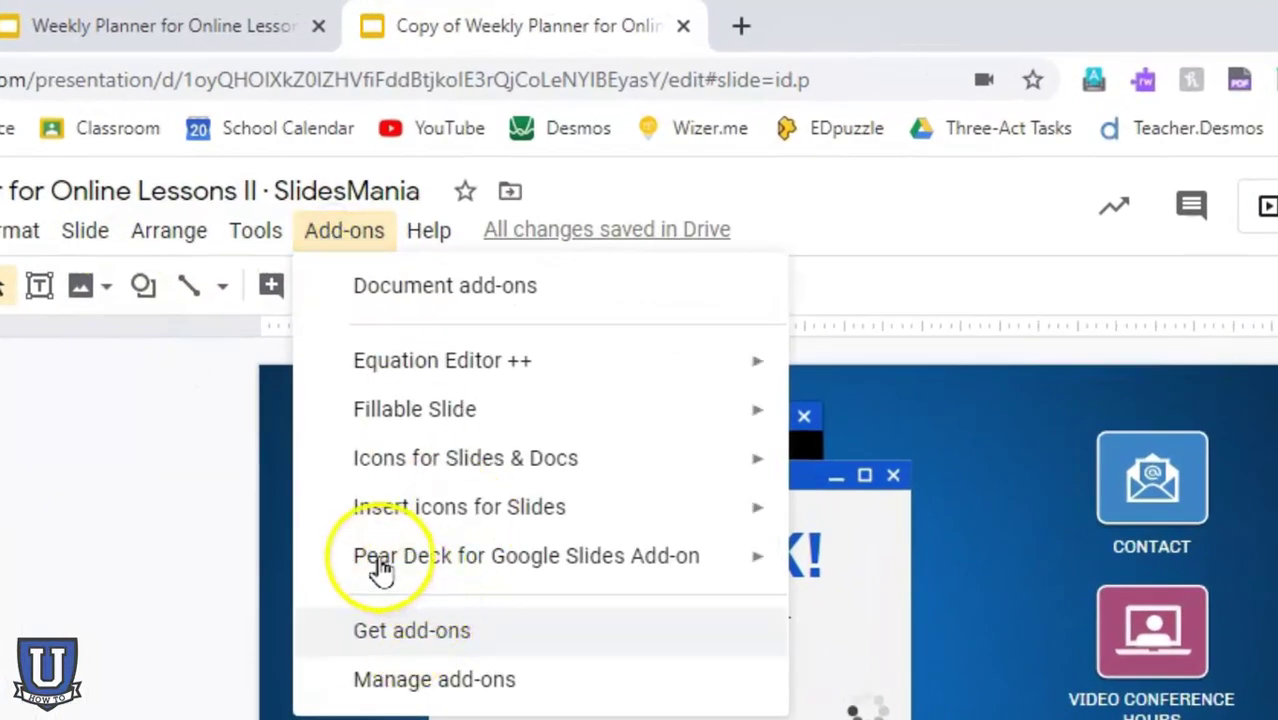
mouse_move(398, 543)
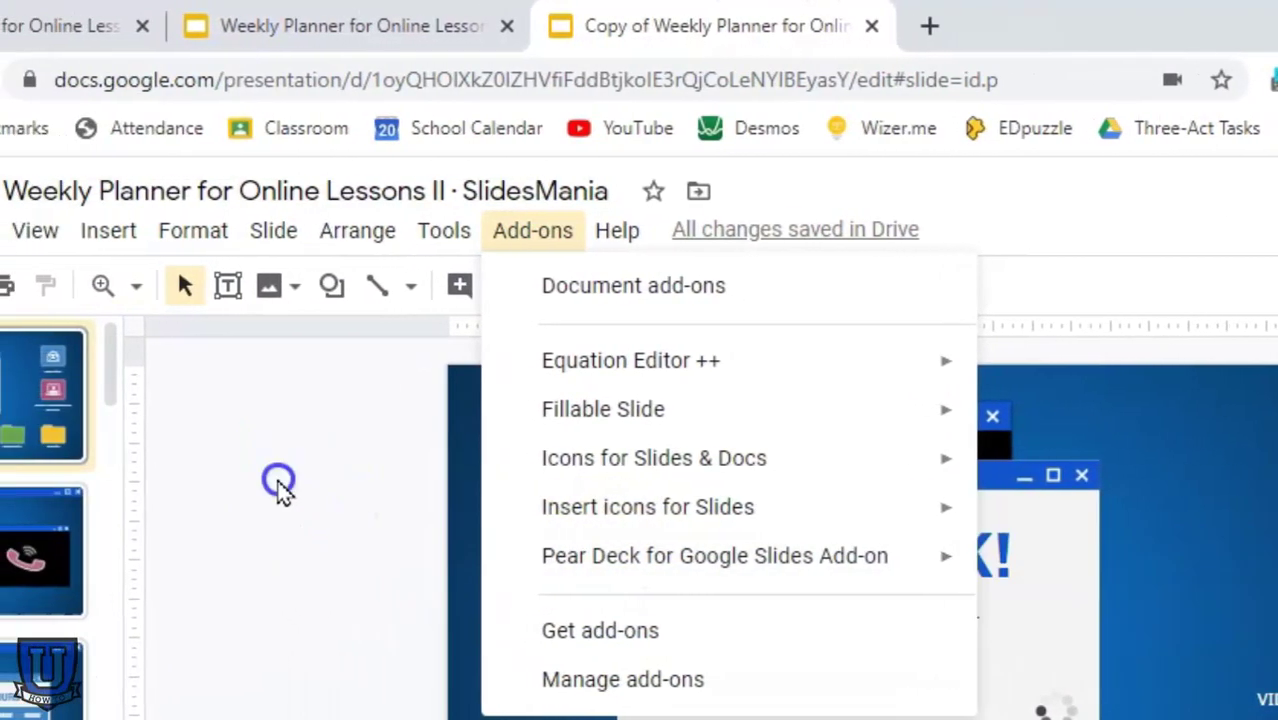
click(280, 485)
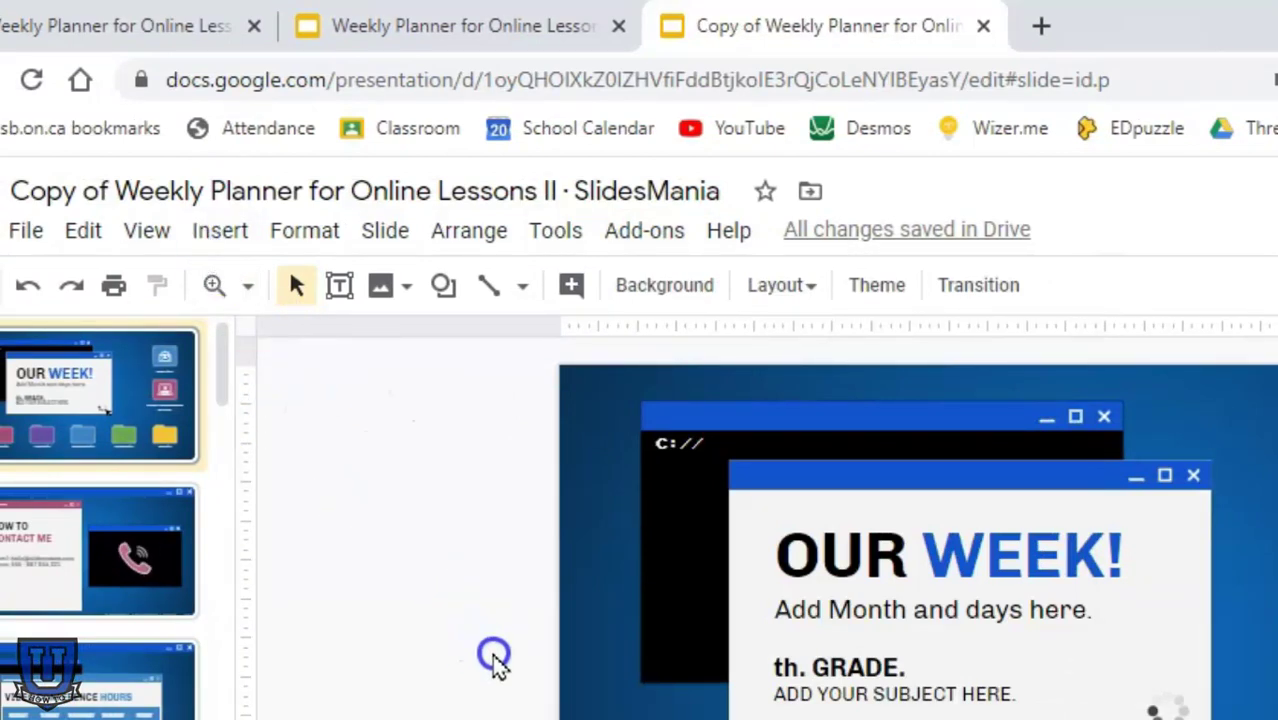
click(214, 240)
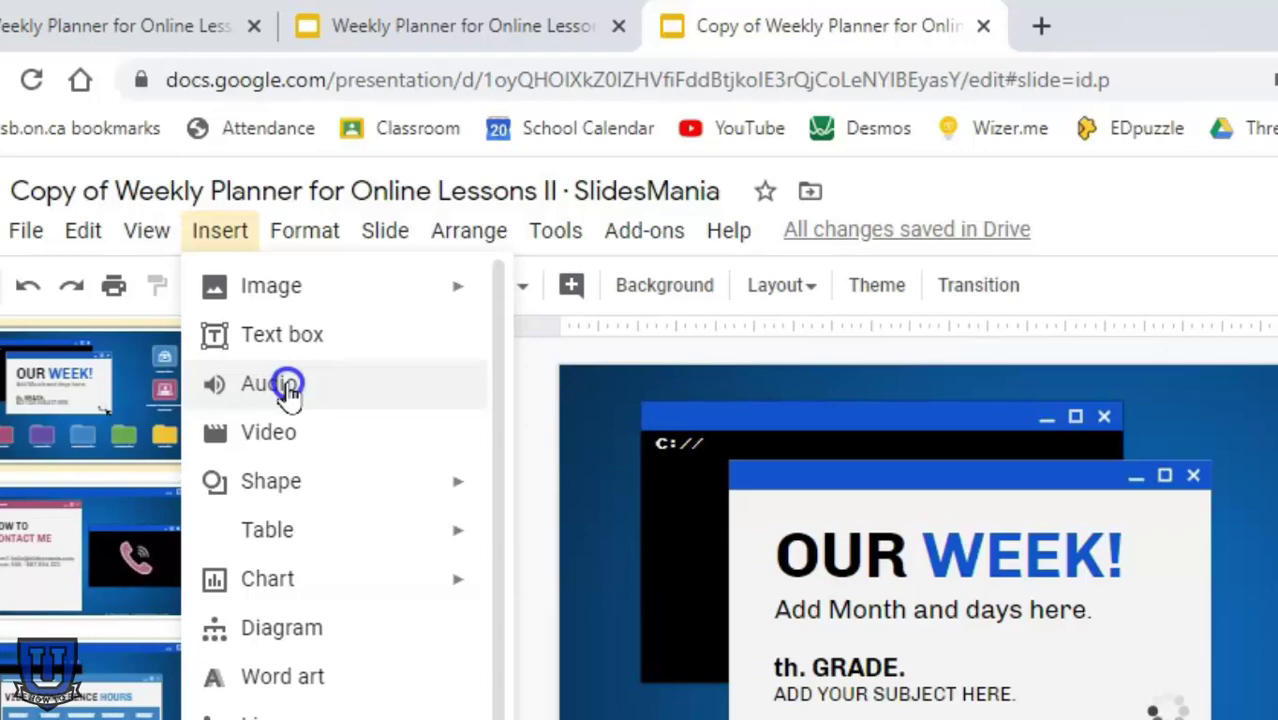
click(229, 390)
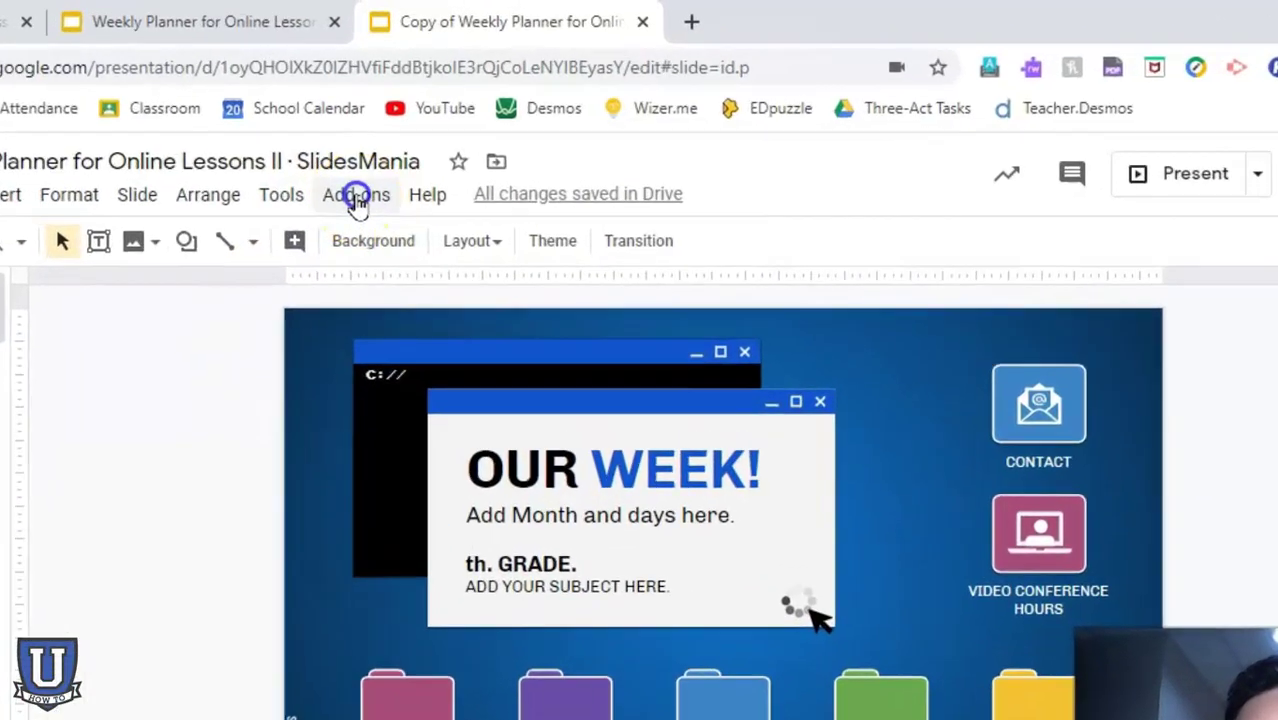
- Launch the Pear Deck for Google Slides add-on from the Add-ons menu
click(420, 151)
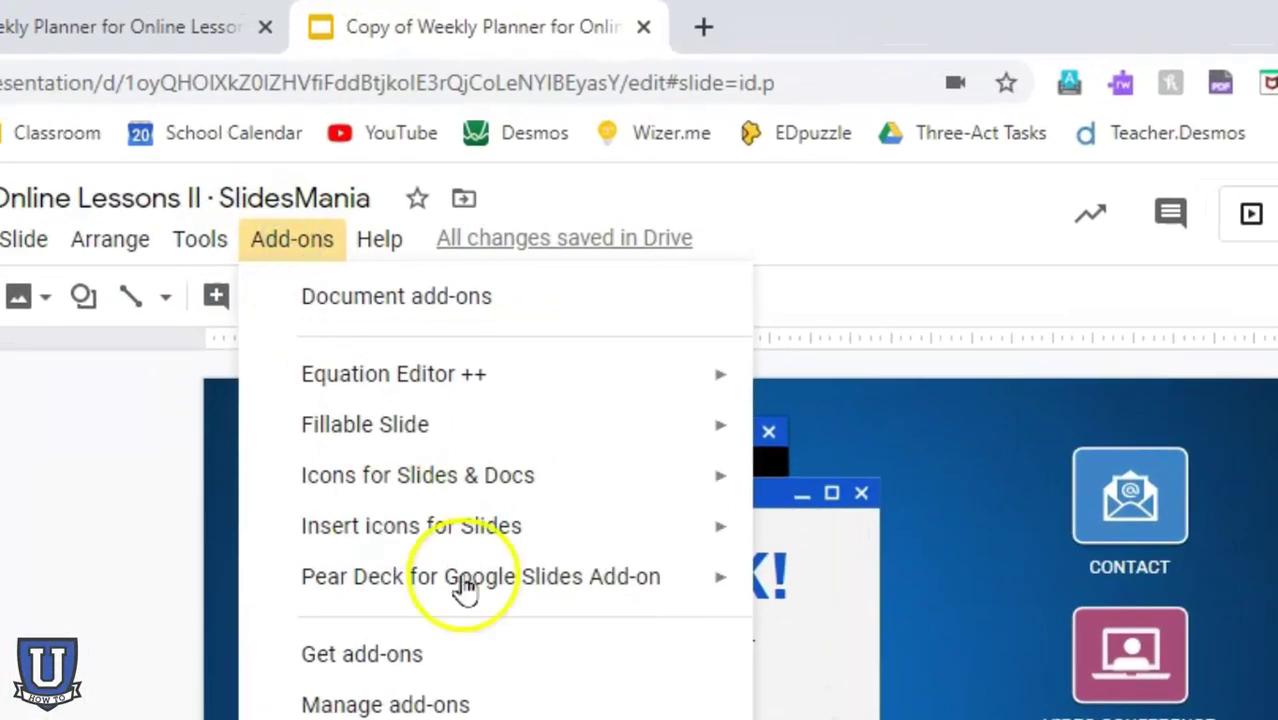
mouse_move(590, 594)
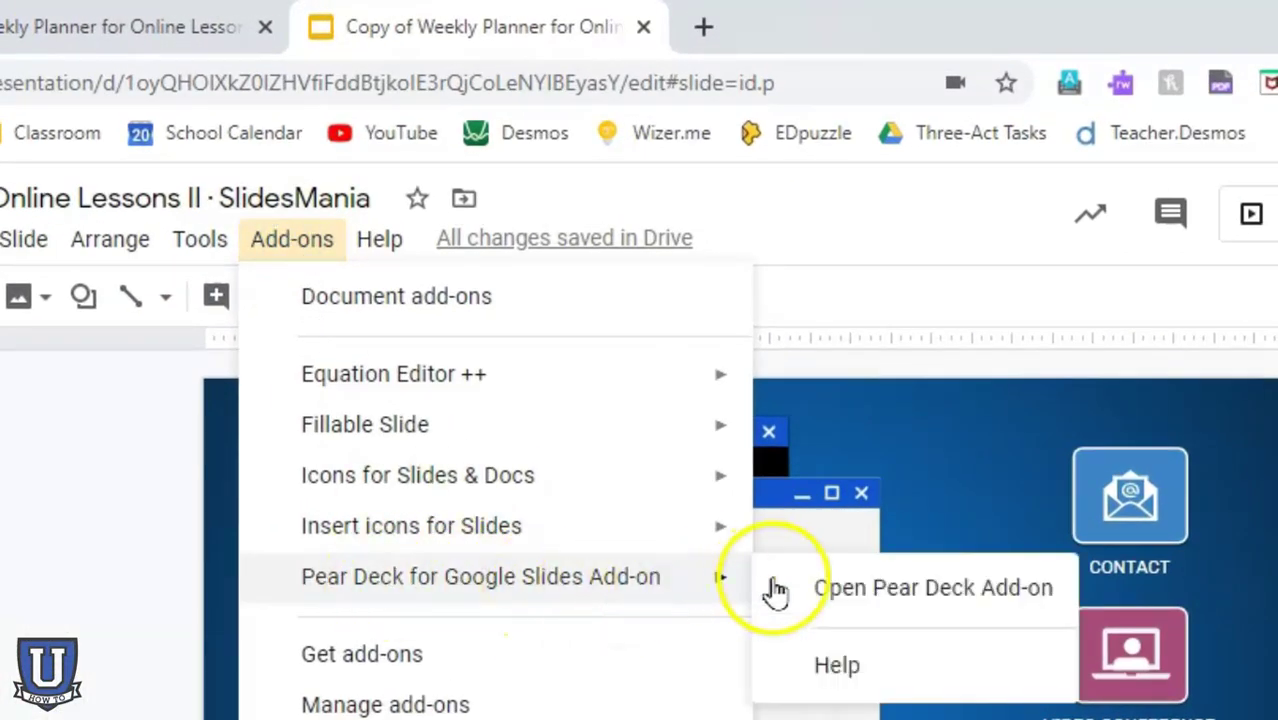
click(855, 595)
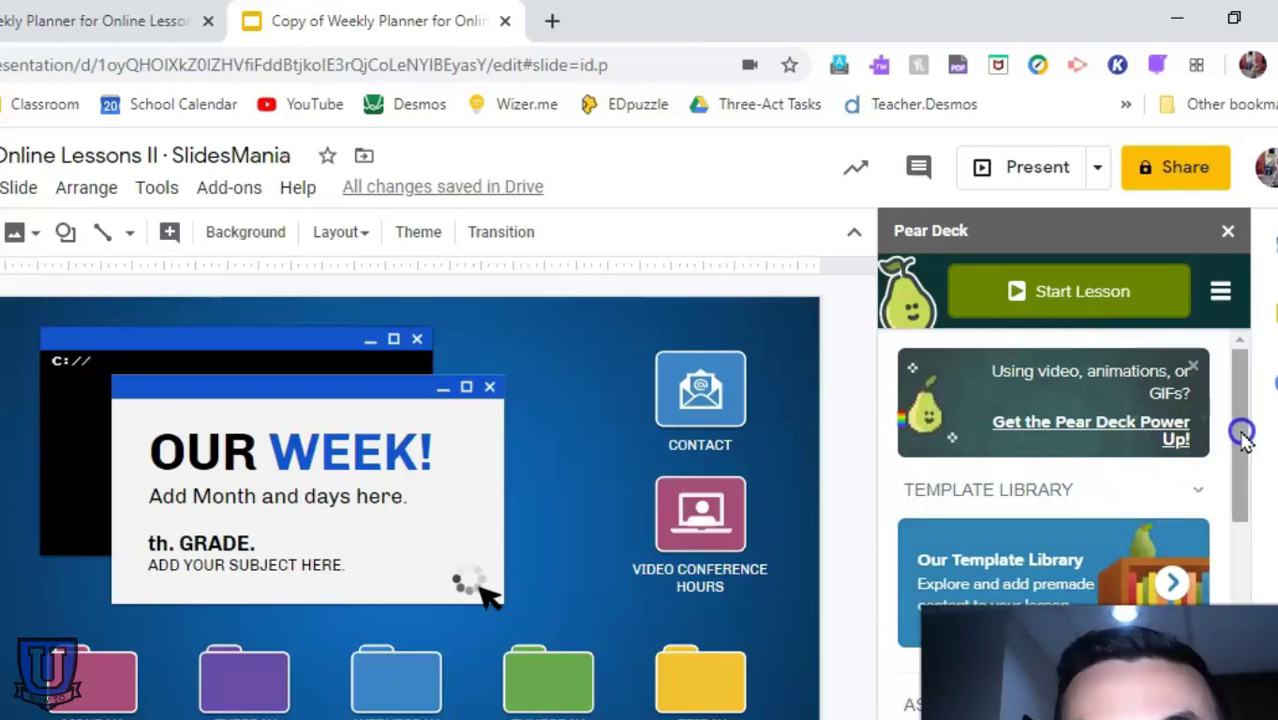
- Drag the Pear Deck sidebar down to reach its audio option
drag(1241, 437, 1262, 515)
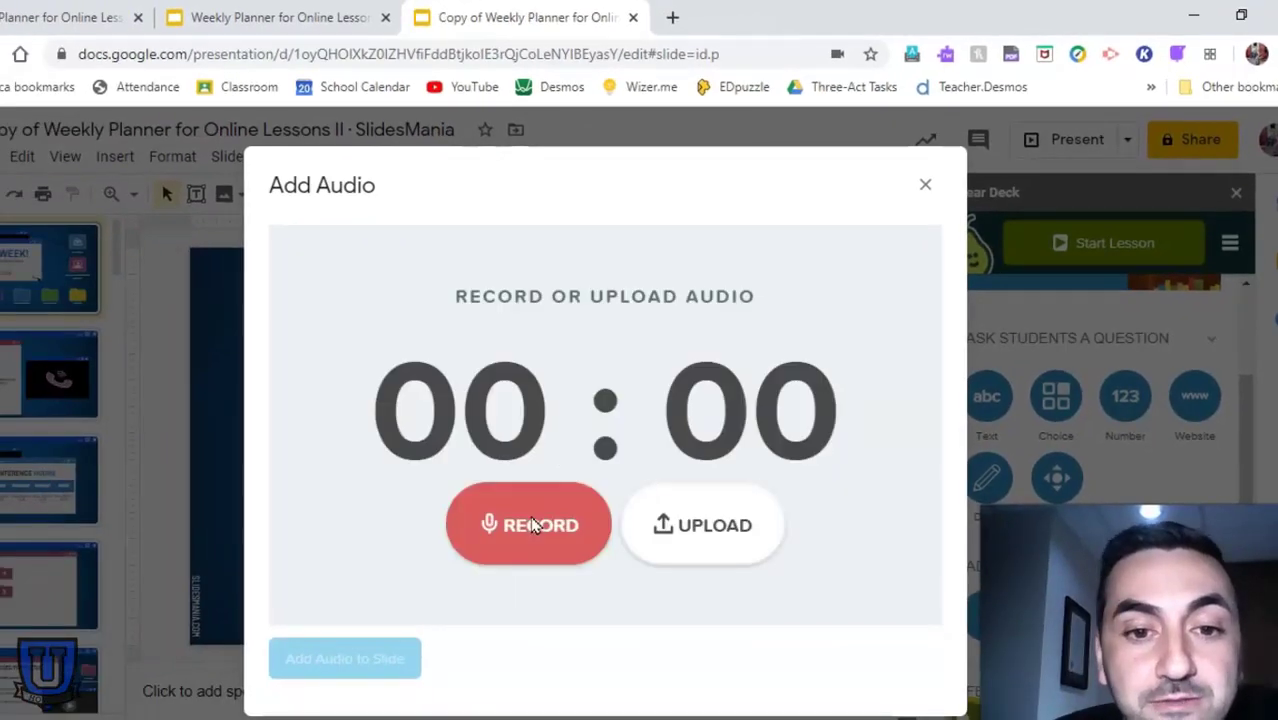
- Record a 0:03 audio clip, save it, and attach it to the OUR WEEK! slide
click(542, 523)
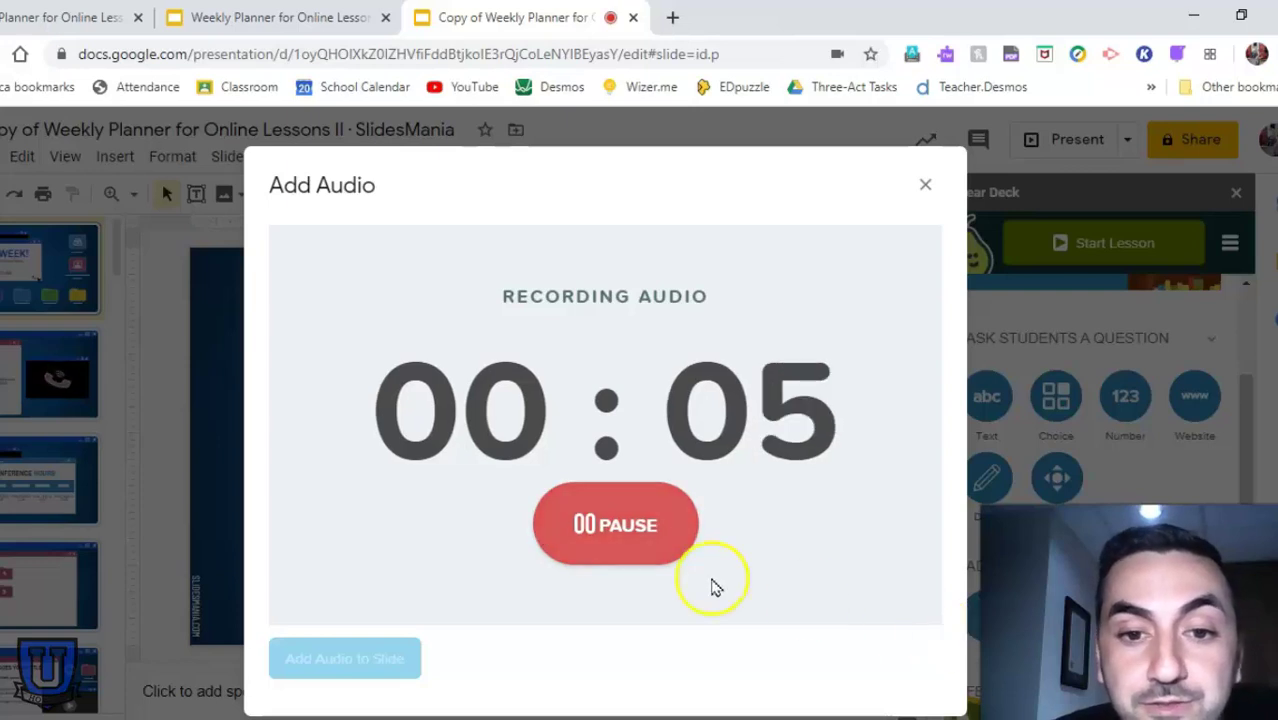
click(639, 557)
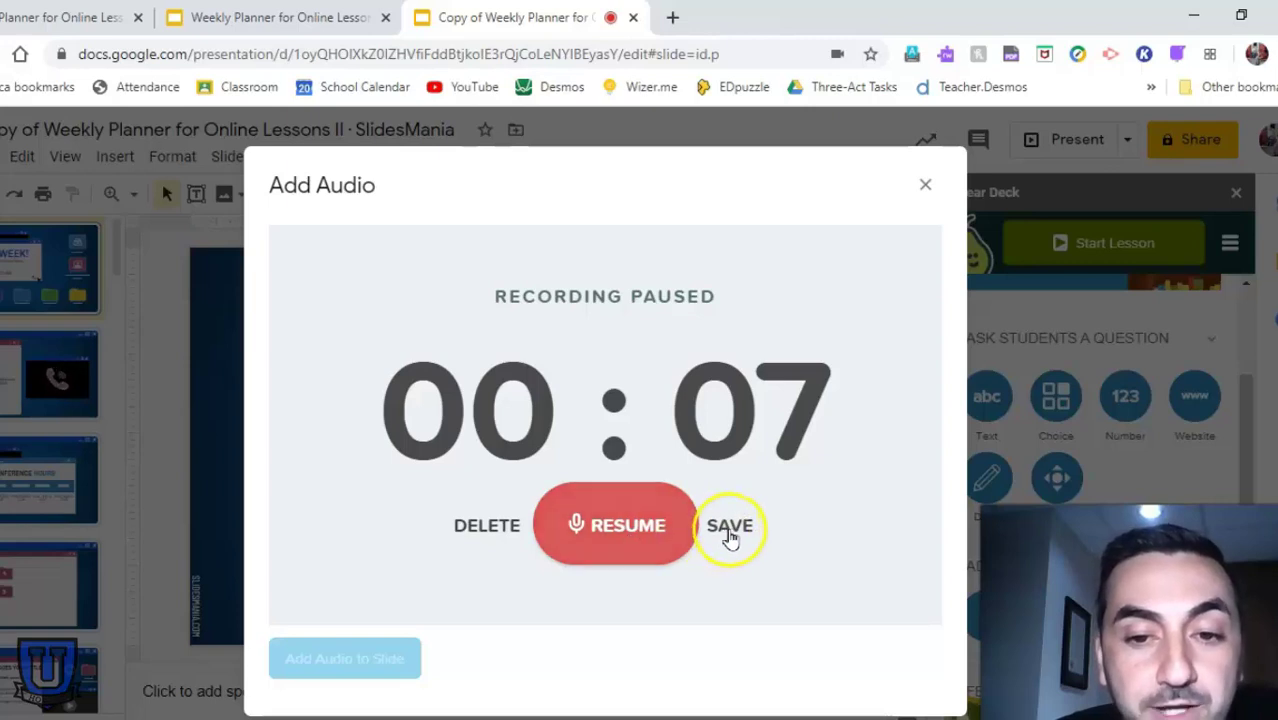
click(730, 528)
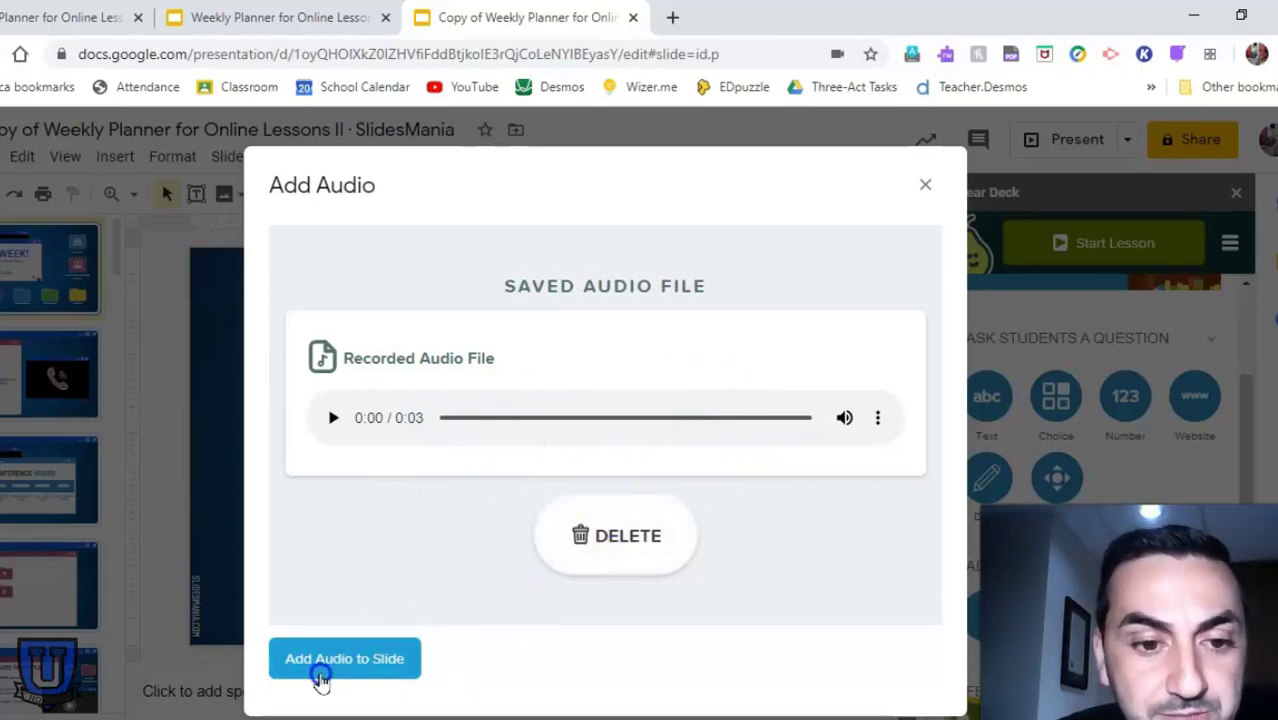
click(322, 665)
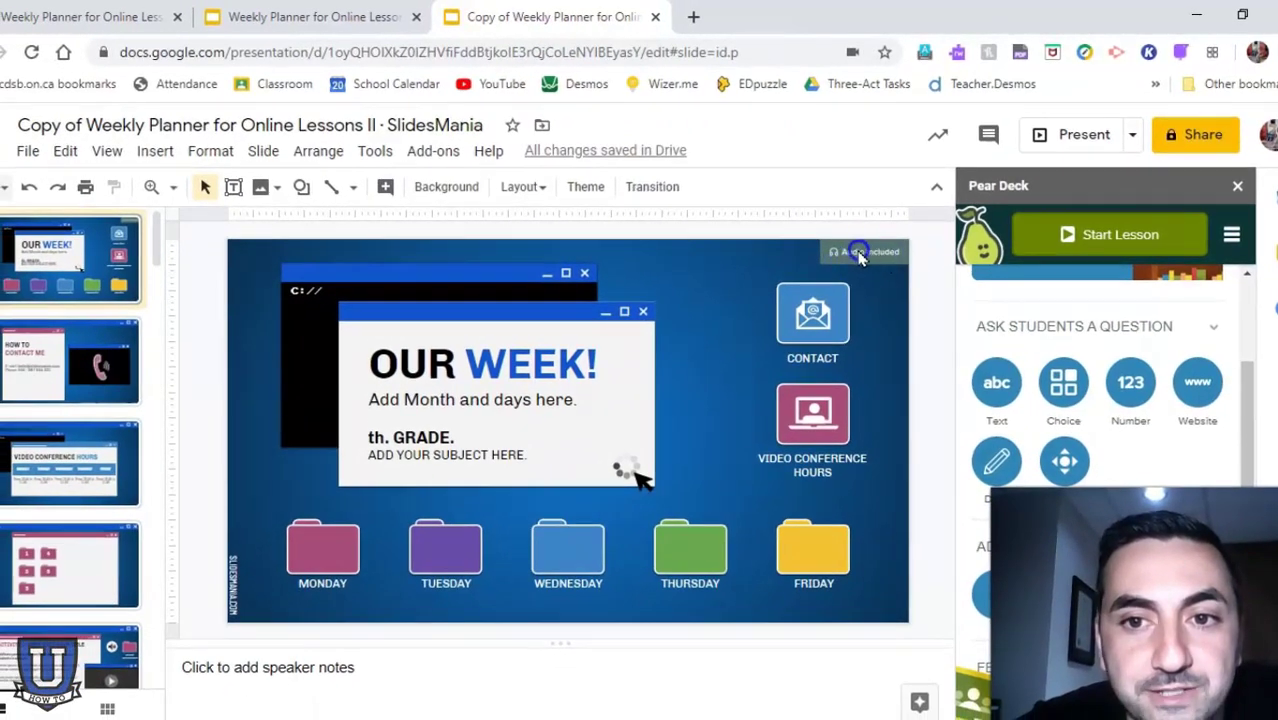
- Check the Audio Included badge on slide 1, deselect it, and start the slideshow
click(858, 250)
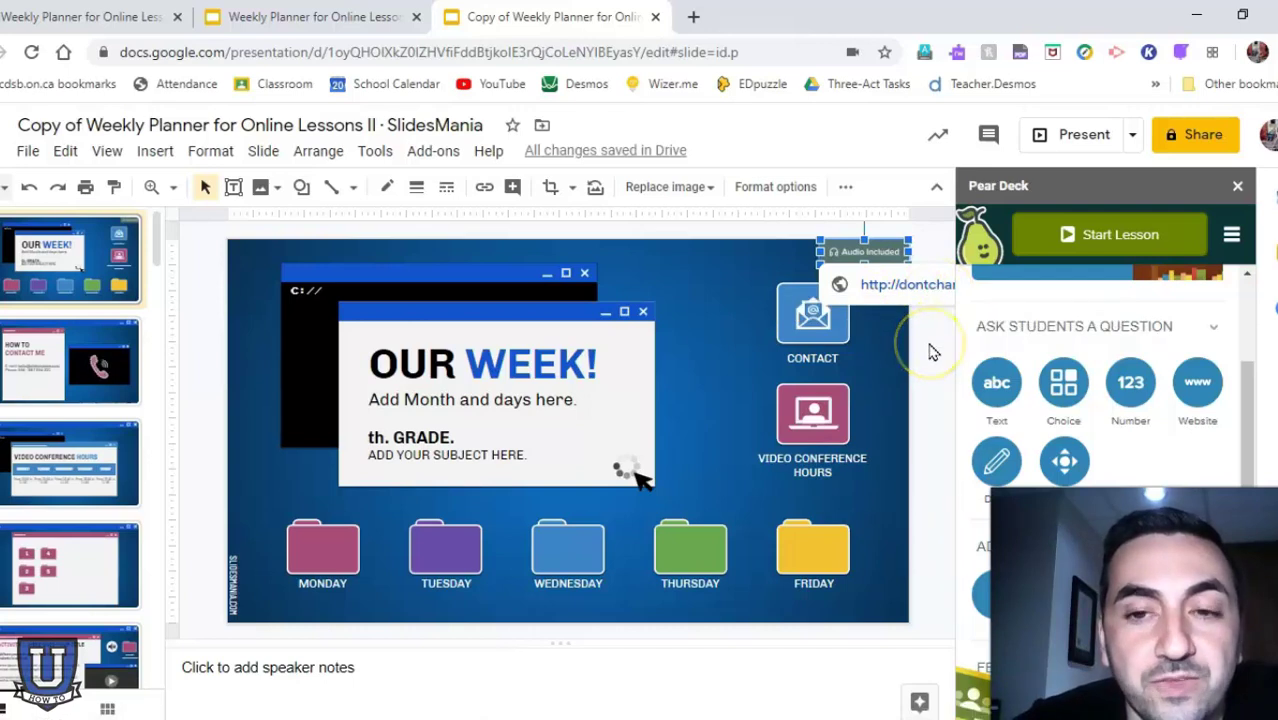
click(903, 302)
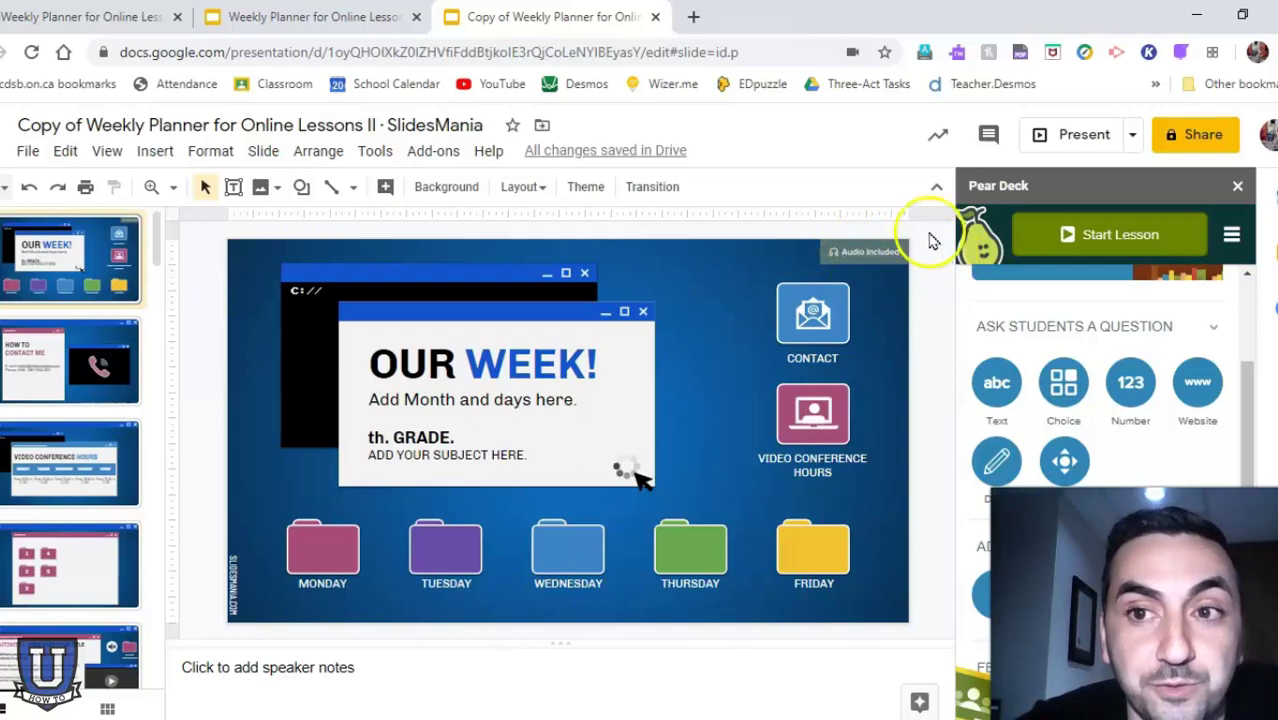
click(1073, 137)
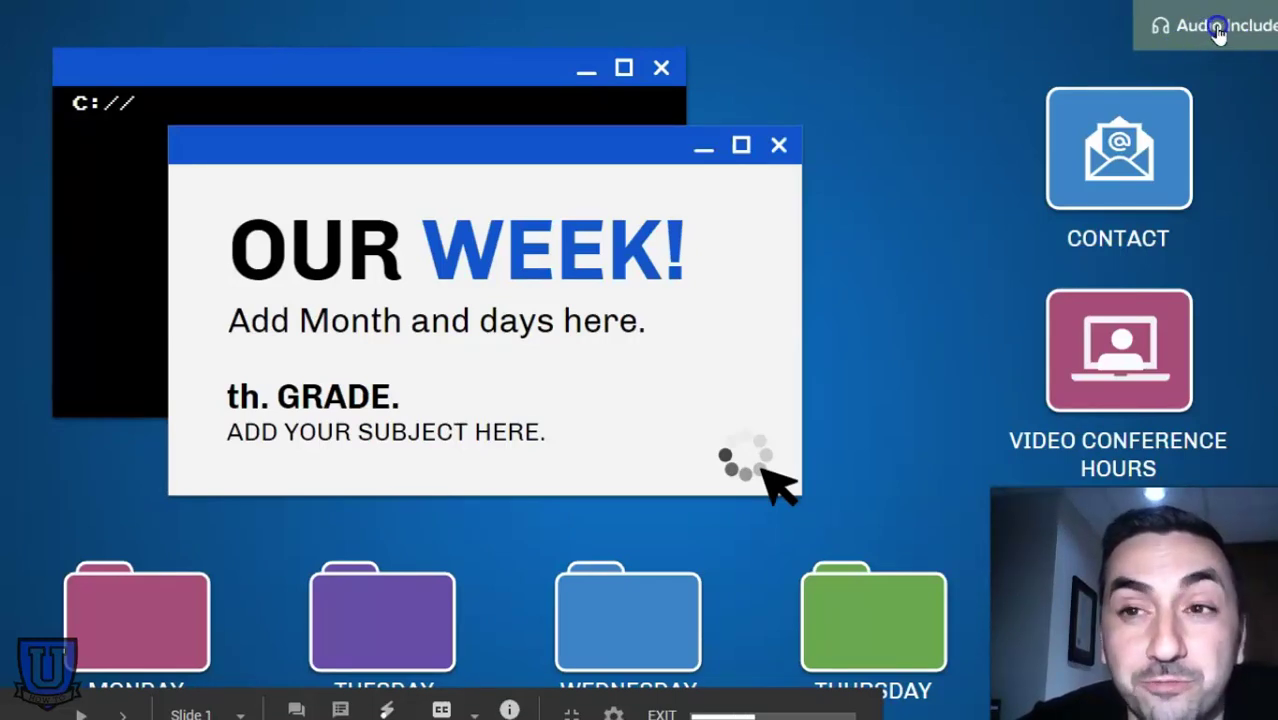
- Exit the slideshow with Esc to return to the editor
key(Escape)
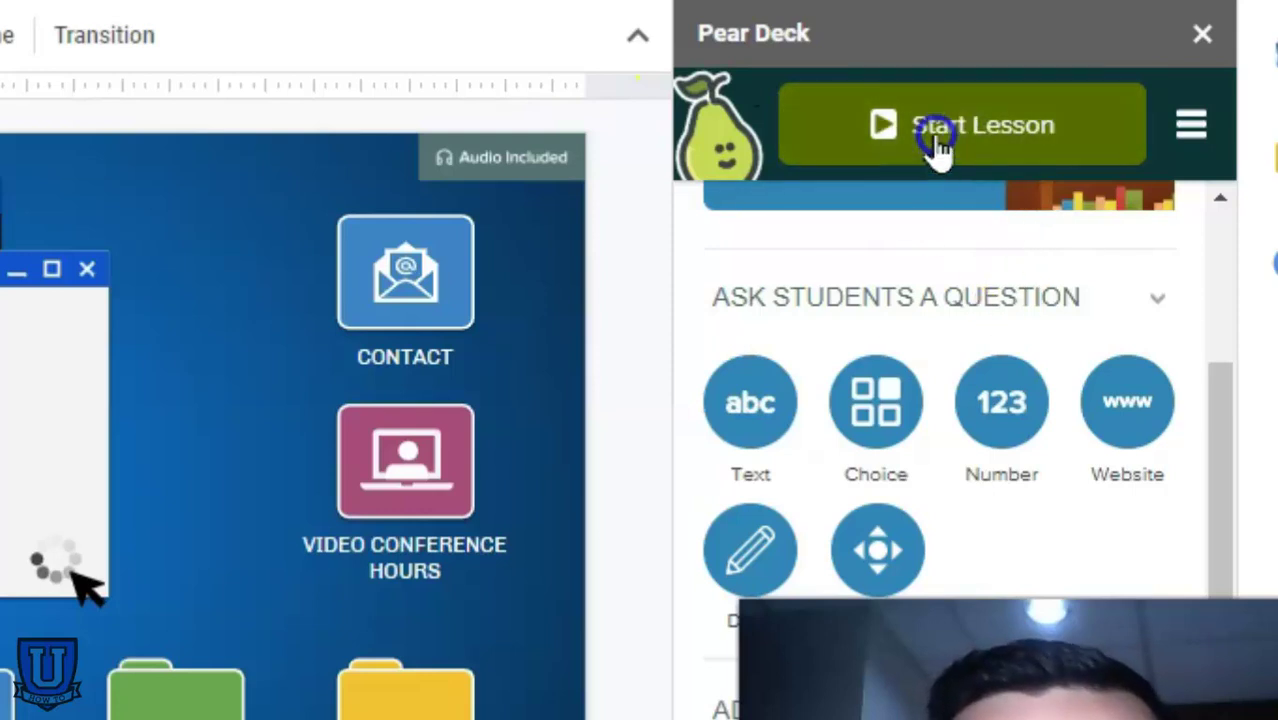
- Start a Pear Deck lesson in Student-Paced Activity mode
click(938, 128)
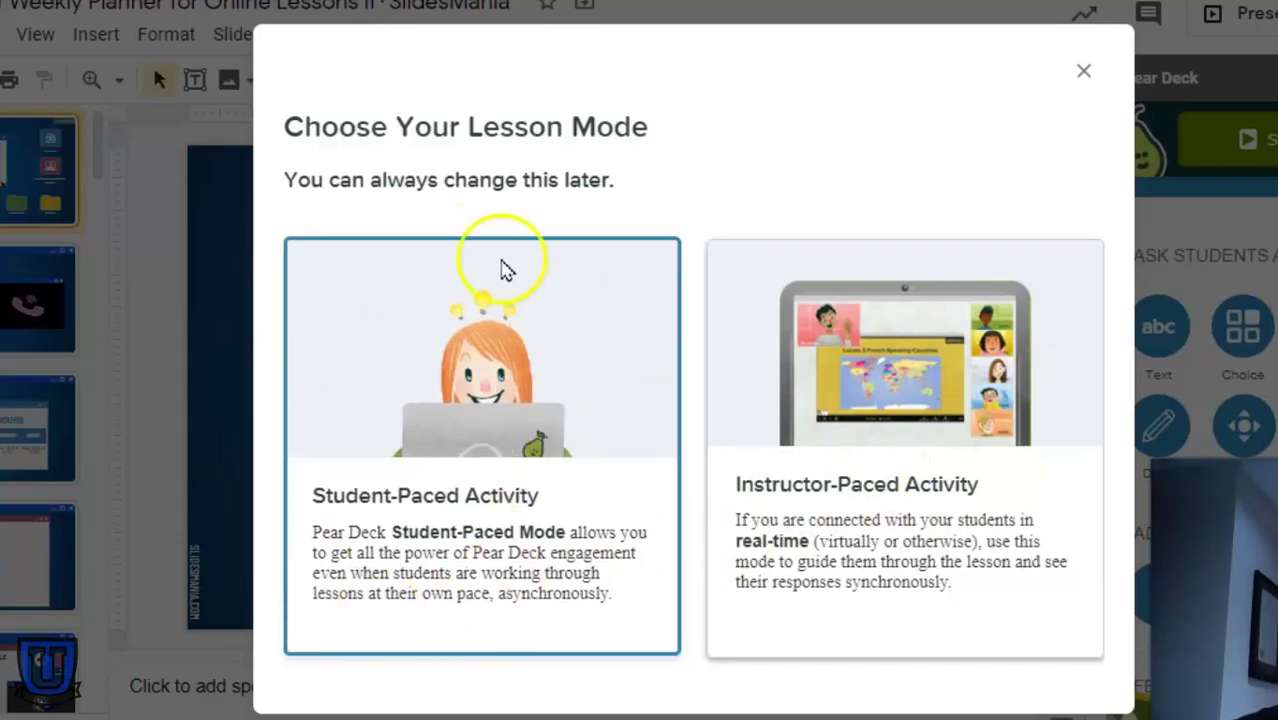
click(448, 418)
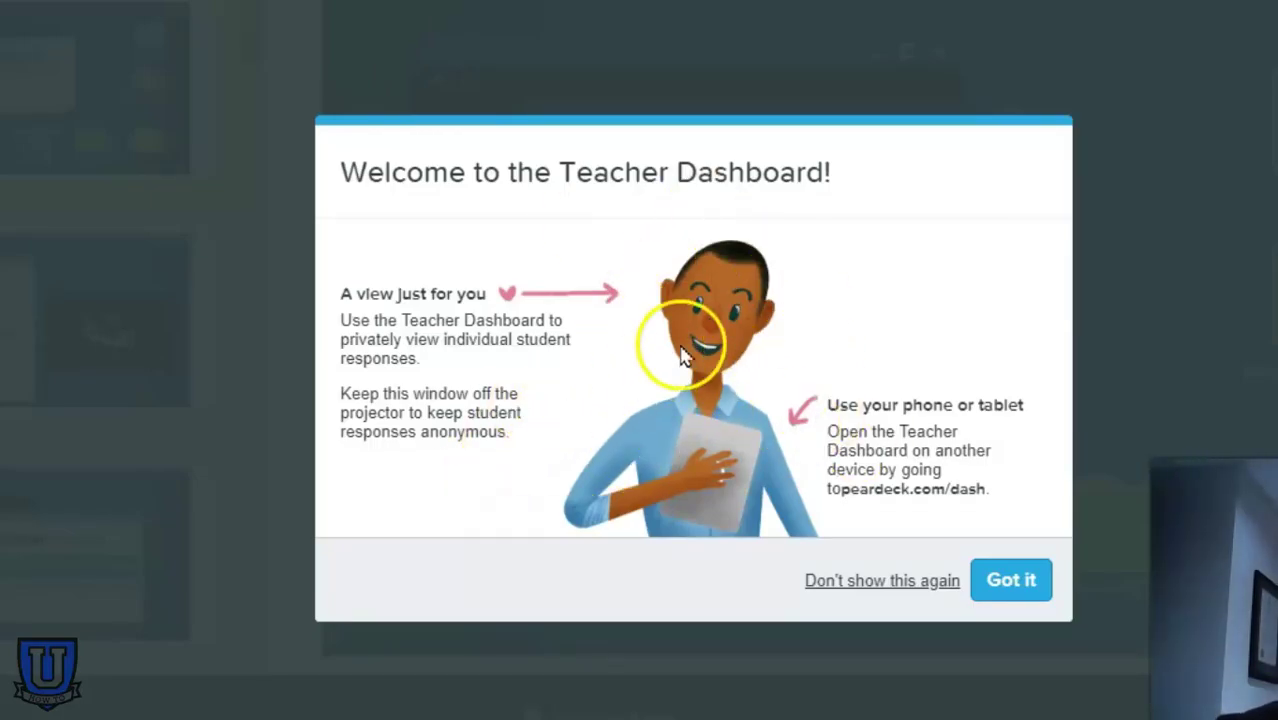
- Dismiss the Teacher Dashboard welcome message with Got it
click(1008, 586)
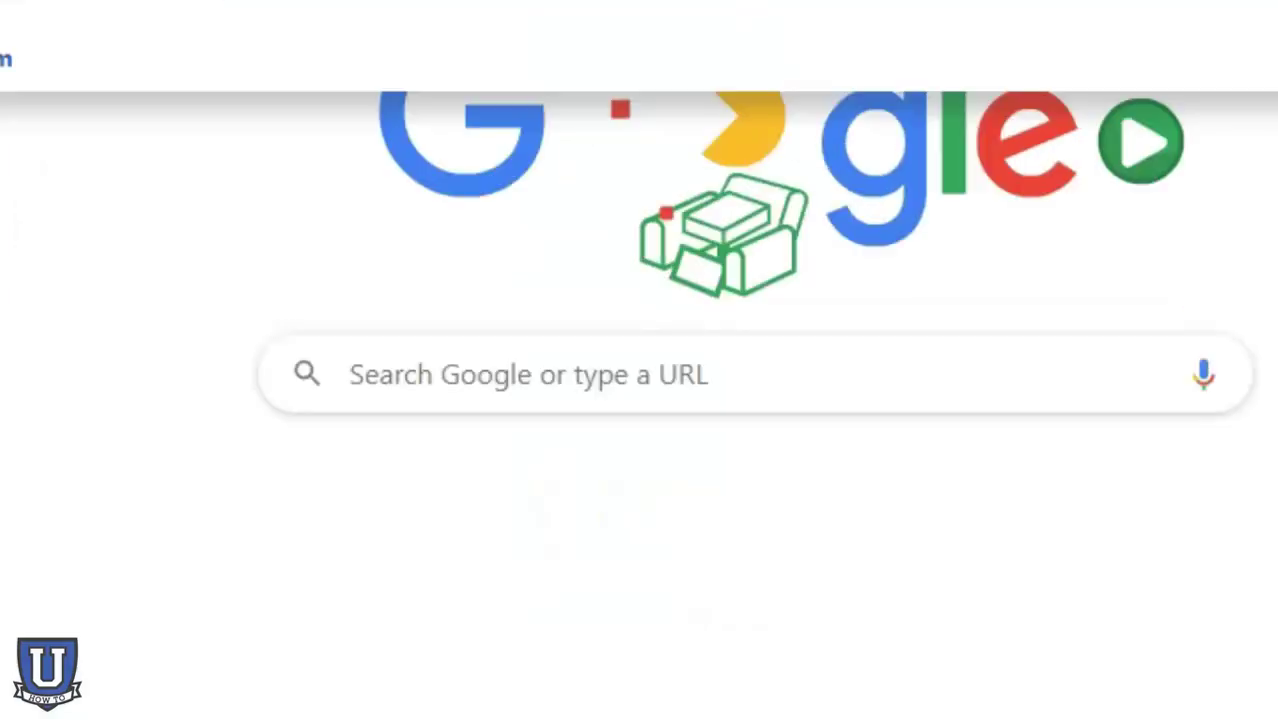
- Join the lesson at joinpd.com with the session join code and sign in with a Google account
text(joinpd.com)
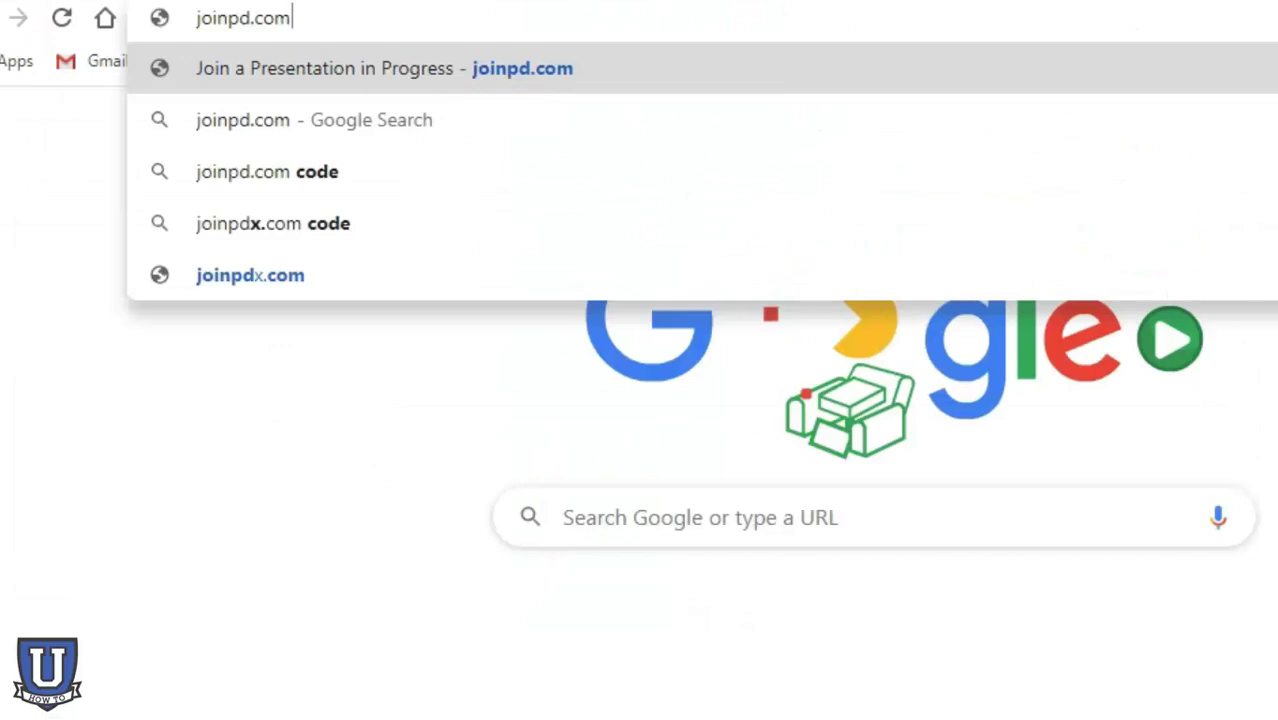
key(Return)
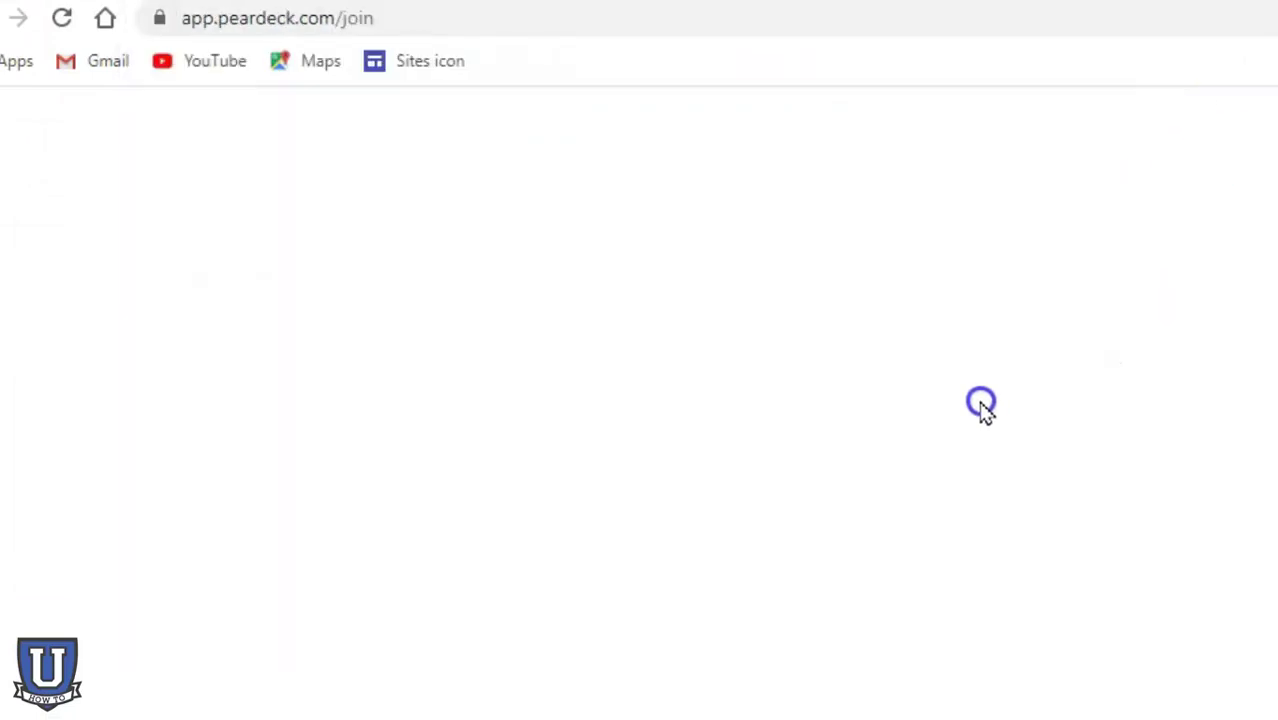
text(hsipg)
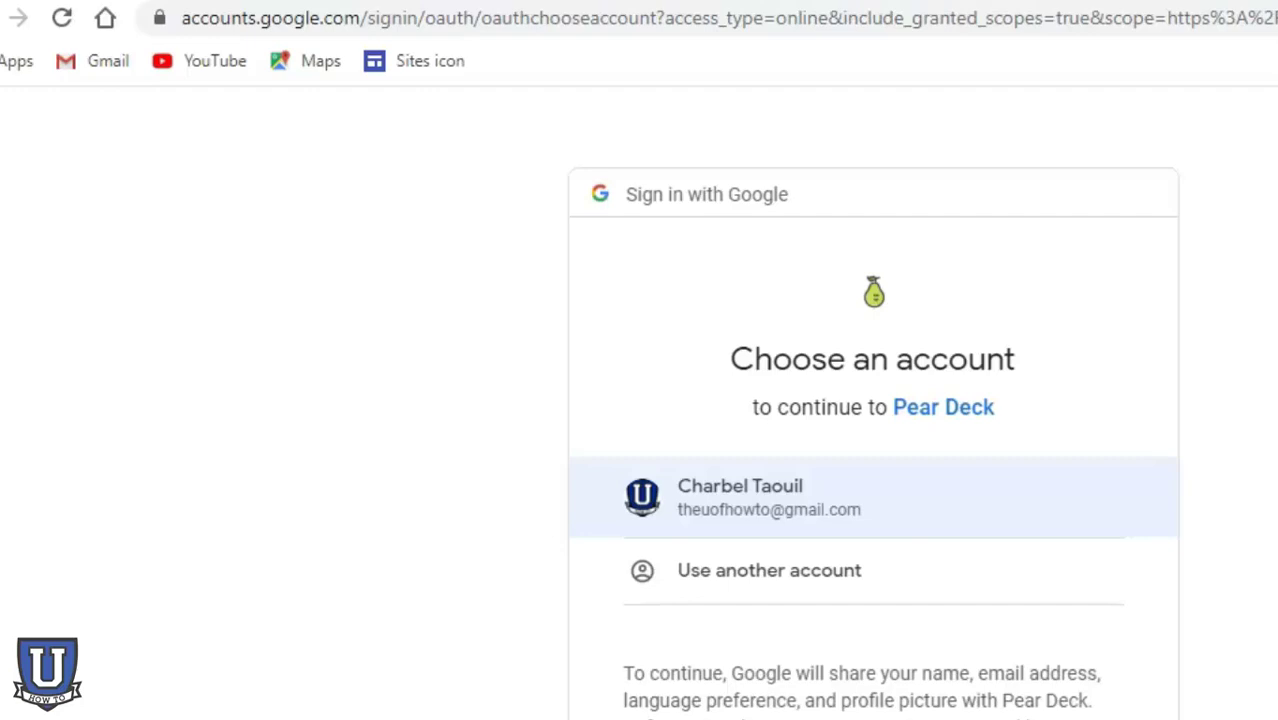
click(756, 486)
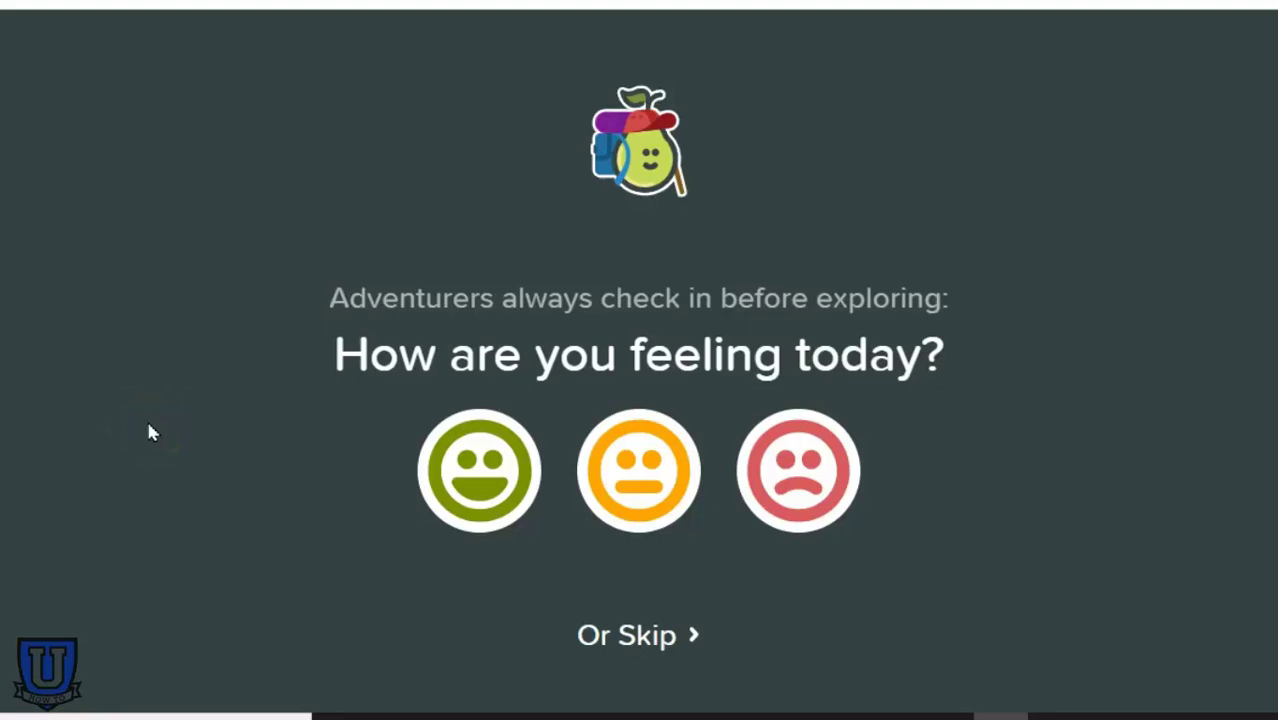
- Answer the Pear Deck mood check-in with the green happy face
click(481, 499)
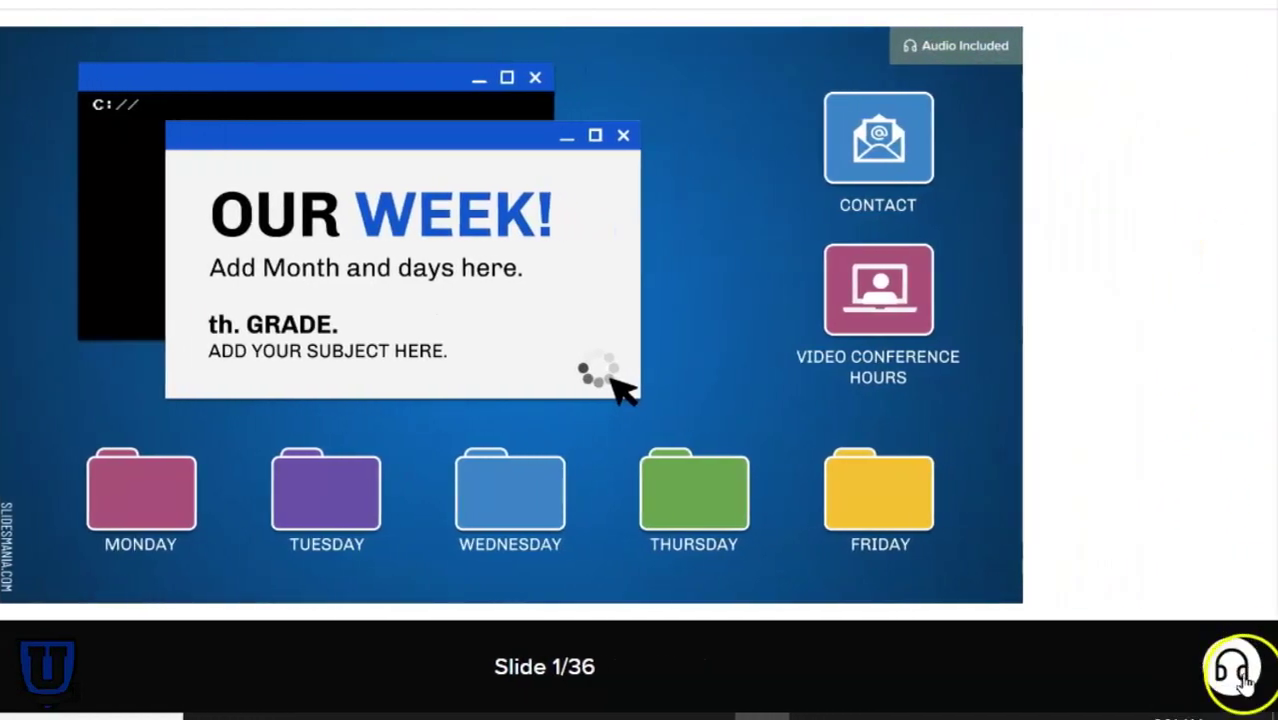
- Show the OUR WEEK! slide full-screen and play back its 0:03 recorded audio
click(994, 44)
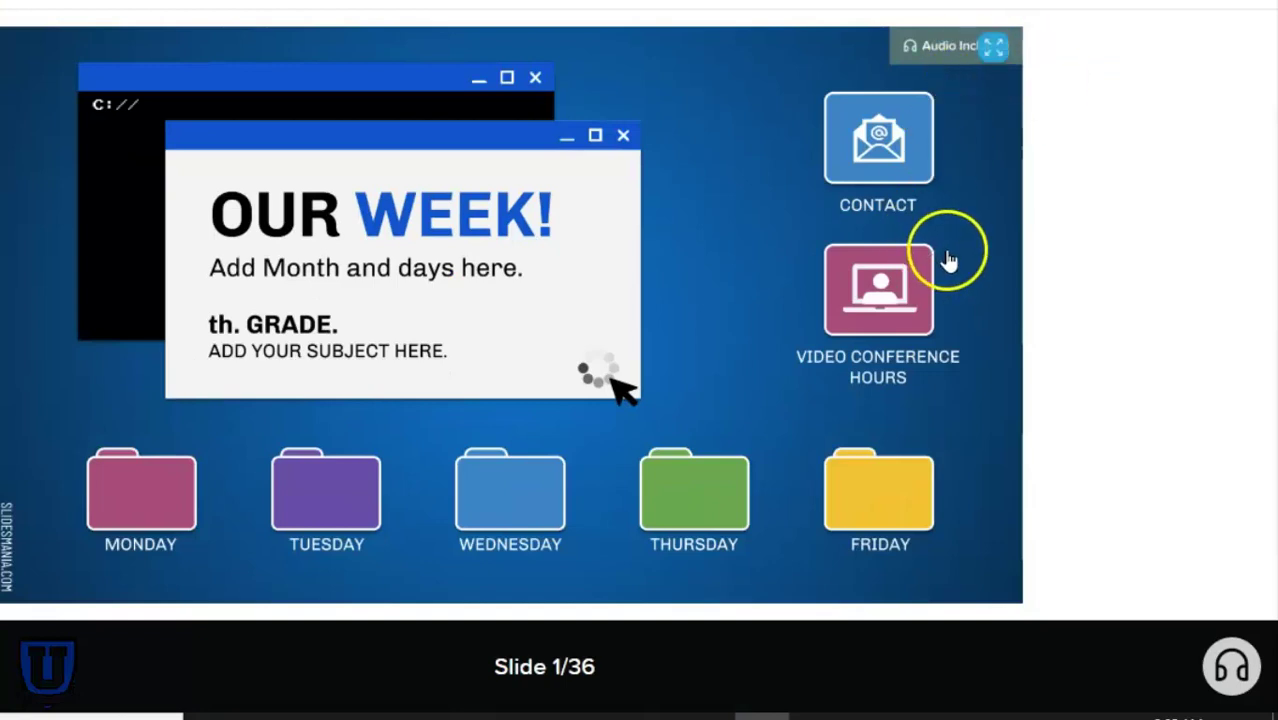
click(1229, 672)
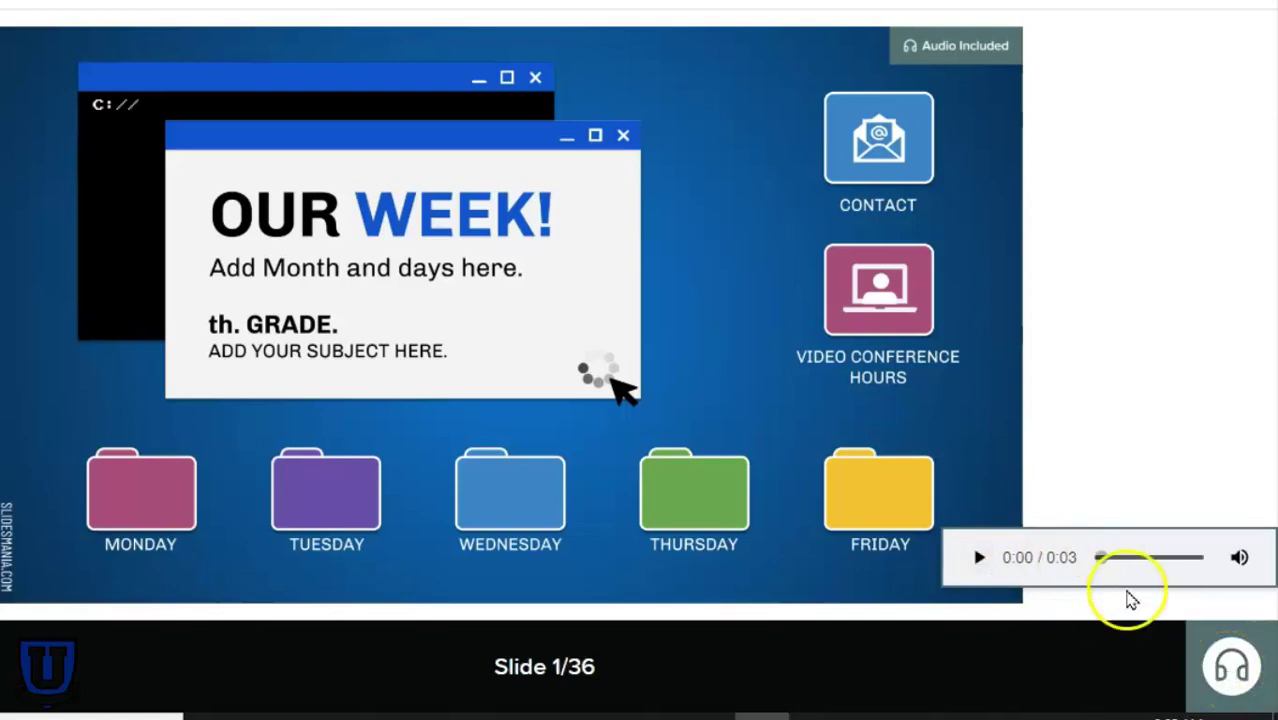
click(1234, 648)
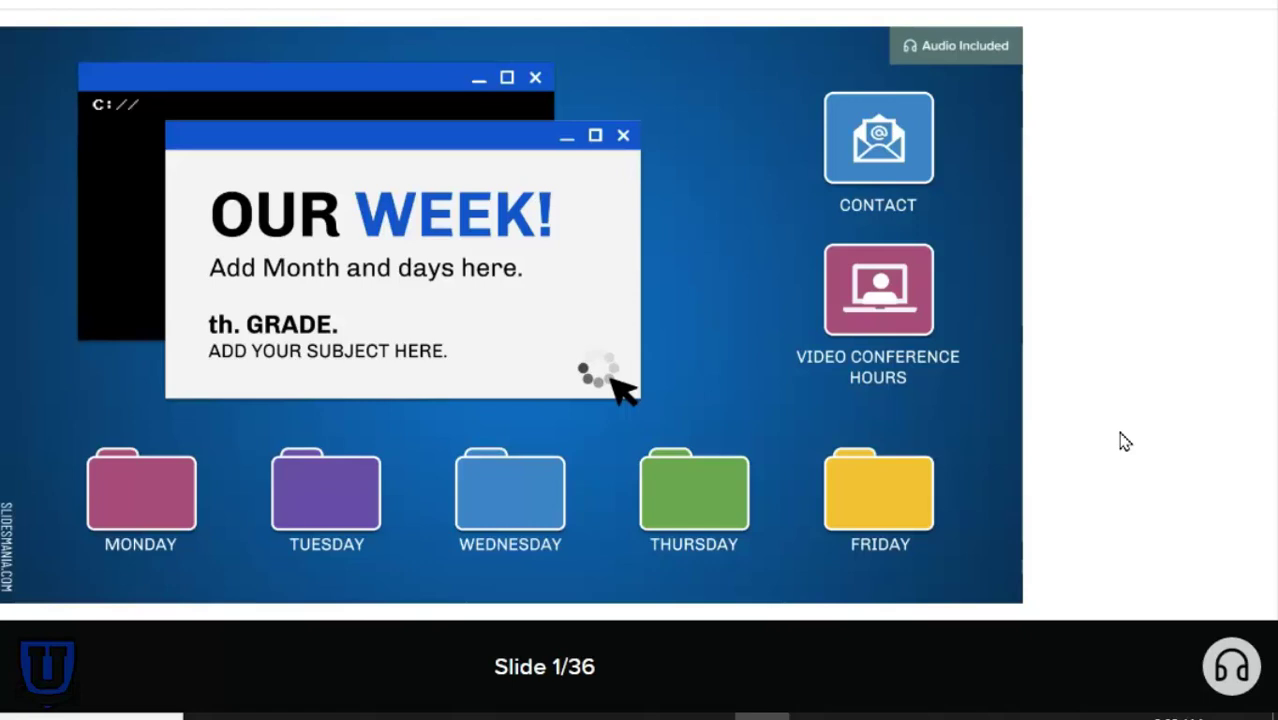
click(1164, 401)
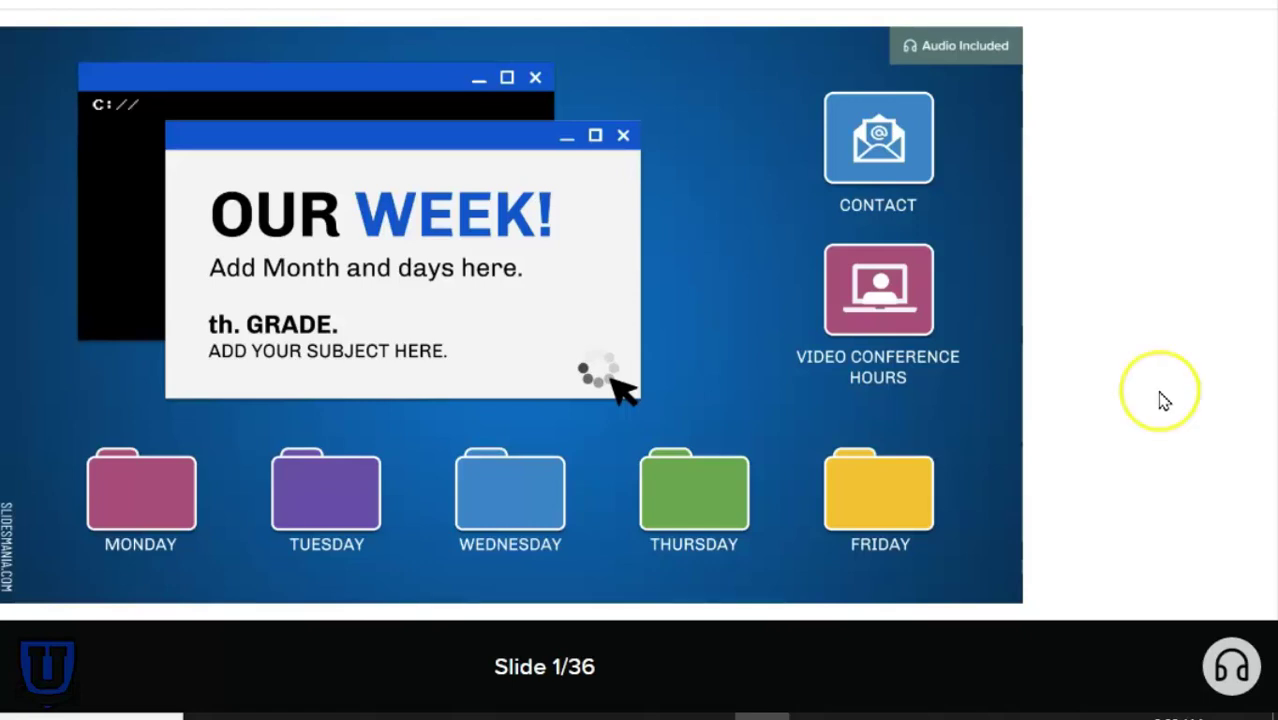